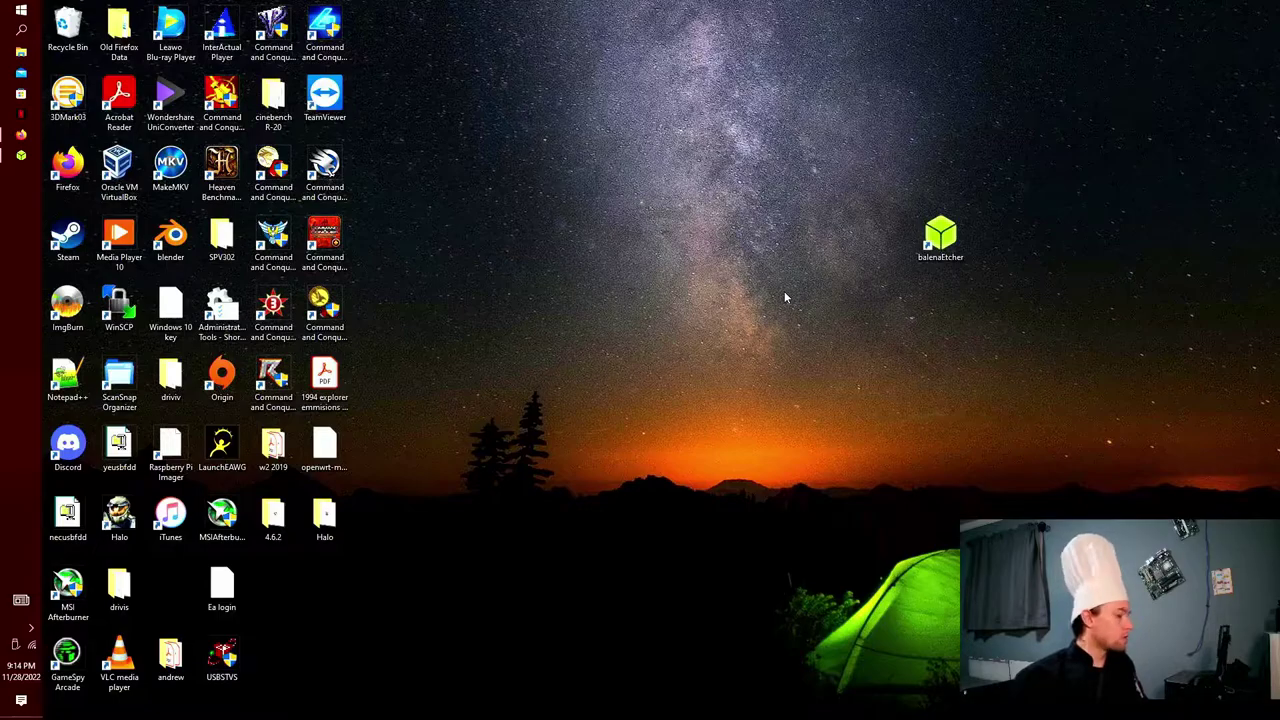
Step: Switch to Firefox, open the Ubuntu Desktop download page and check the download list for ubuntu-22.04.1-desktop-amd64.iso
{"action": "left_click", "coordinate": [16, 134]}
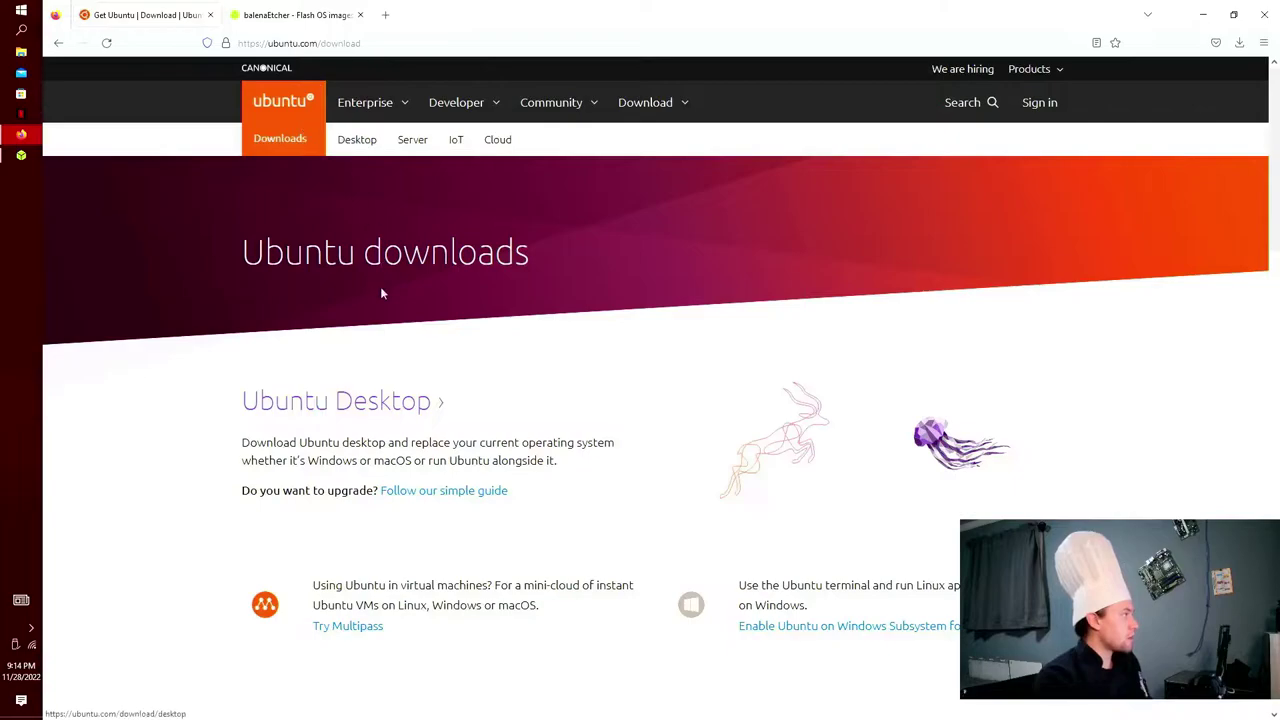
{"action": "left_click", "coordinate": [423, 409]}
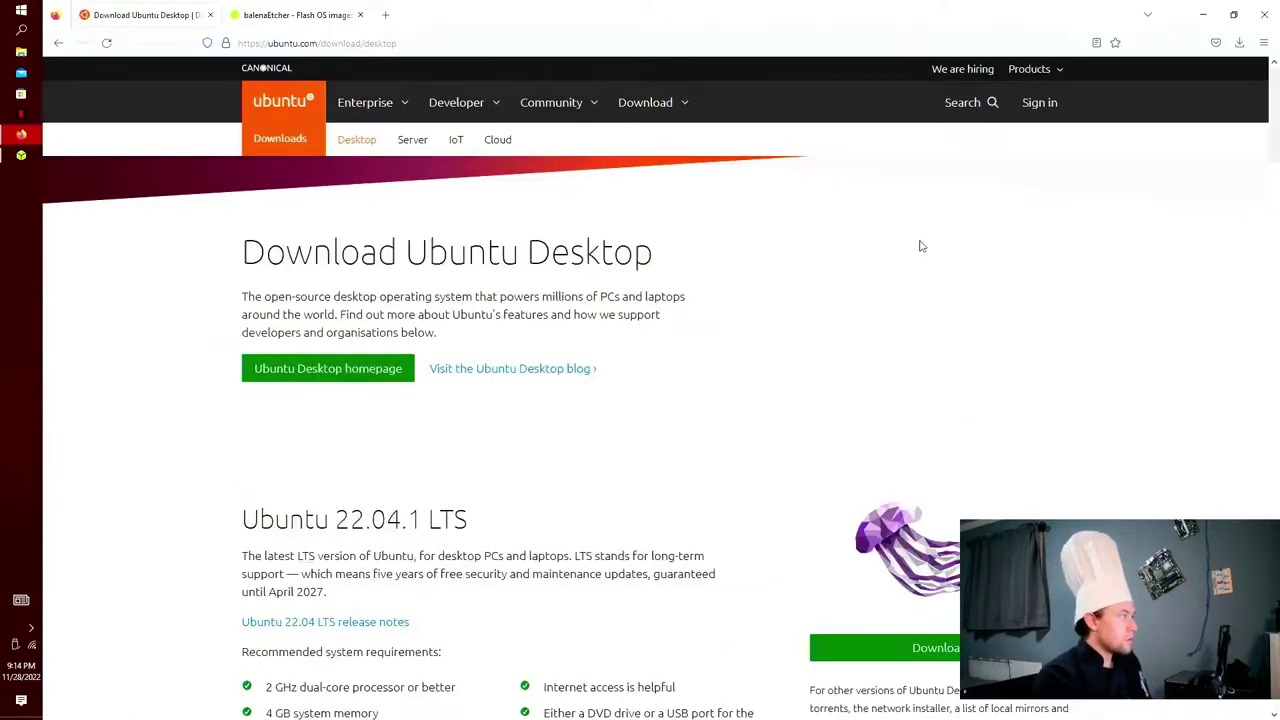
{"action": "left_click", "coordinate": [1240, 44]}
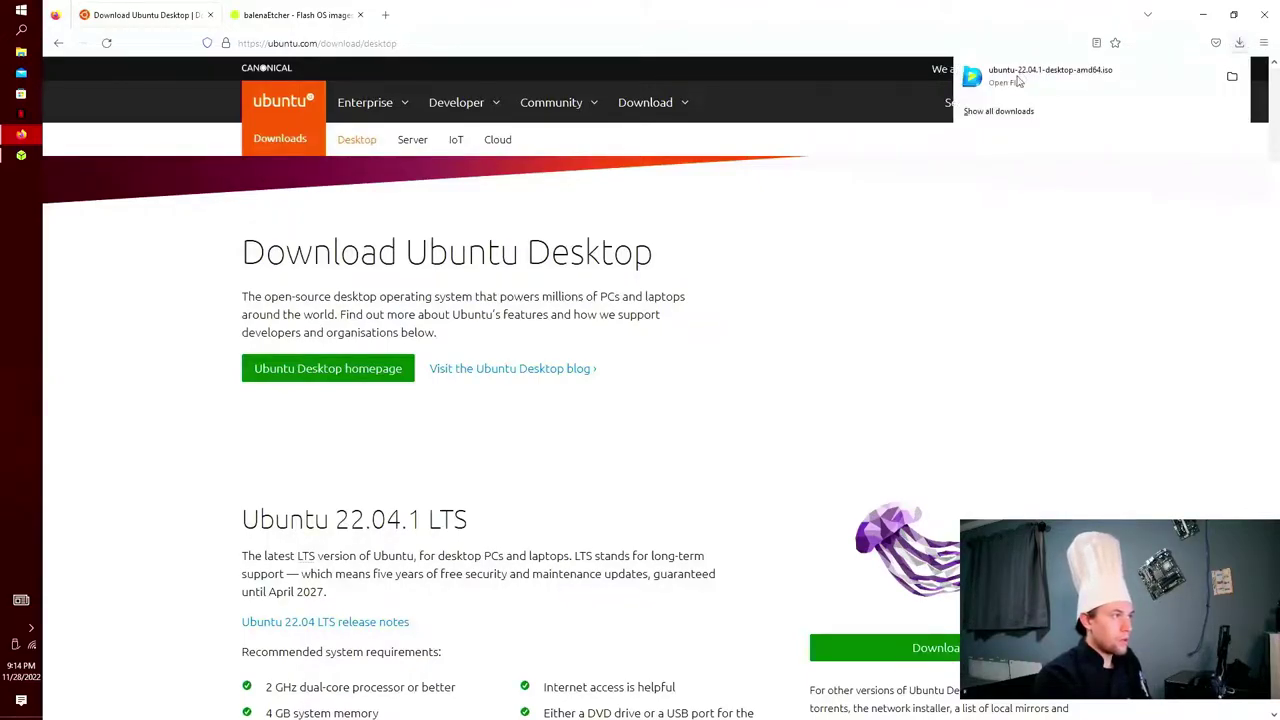
{"action": "left_click", "coordinate": [906, 211]}
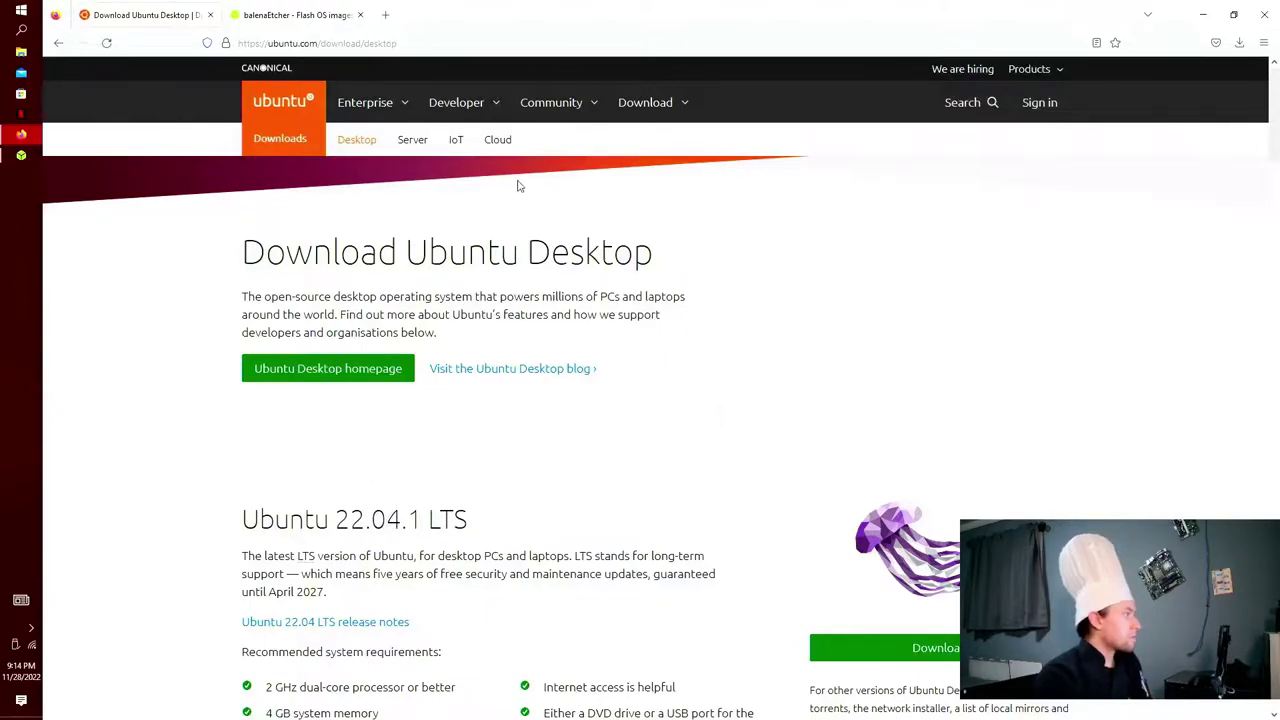
Step: Compare the Ubuntu 22.04.1 LTS and 22.10 descriptions and system requirements, and view the balenaEtcher download page
{"action": "scroll", "coordinate": [519, 186], "scroll_direction": "down", "scroll_amount": 4}
{"action": "scroll", "coordinate": [518, 186], "scroll_direction": "down", "scroll_amount": 2}
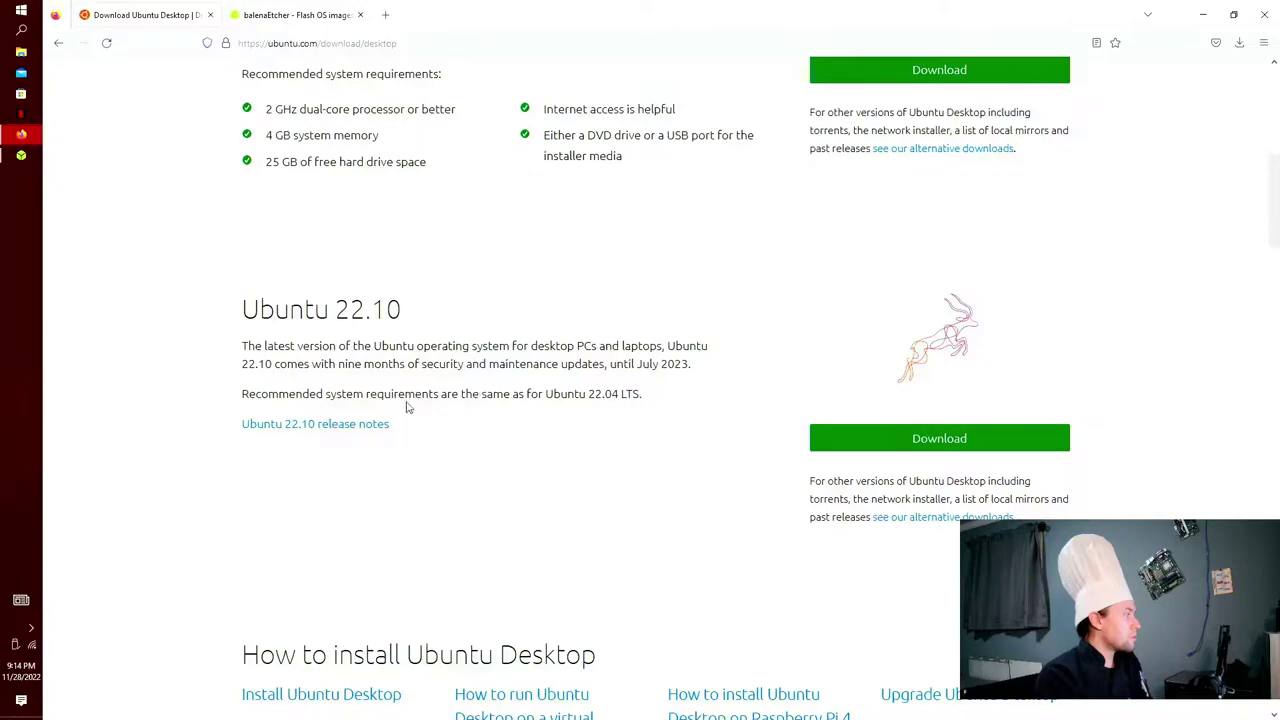
{"action": "scroll", "coordinate": [406, 407], "scroll_direction": "up", "scroll_amount": 1}
{"action": "scroll", "coordinate": [406, 407], "scroll_direction": "down", "scroll_amount": 1}
{"action": "scroll", "coordinate": [406, 407], "scroll_direction": "up", "scroll_amount": 1}
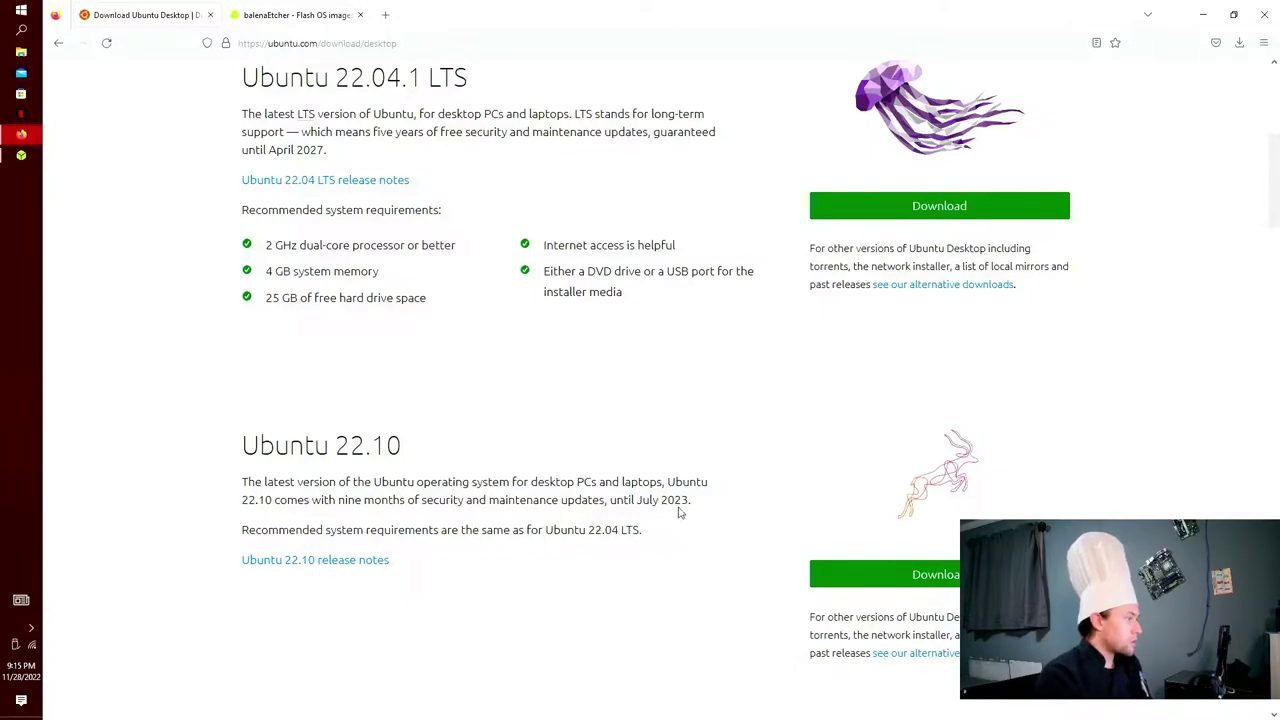
{"action": "scroll", "coordinate": [678, 539], "scroll_direction": "up", "scroll_amount": 4}
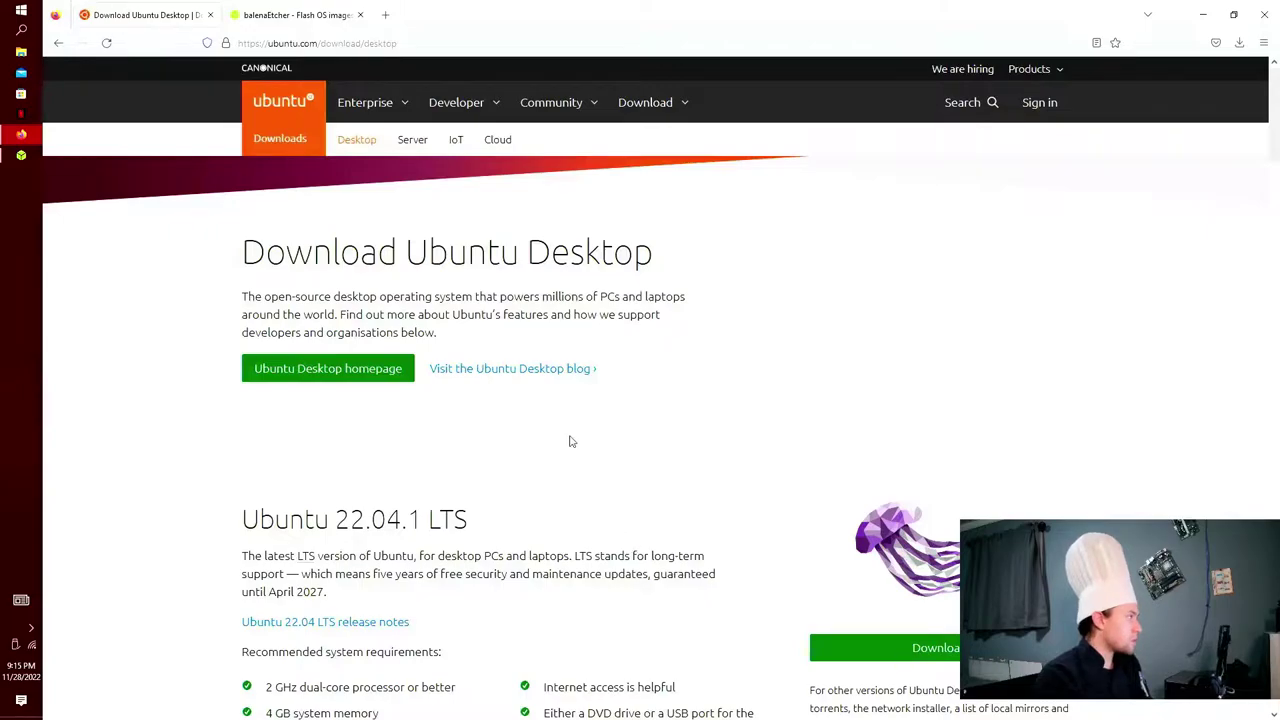
{"action": "left_click", "coordinate": [321, 14]}
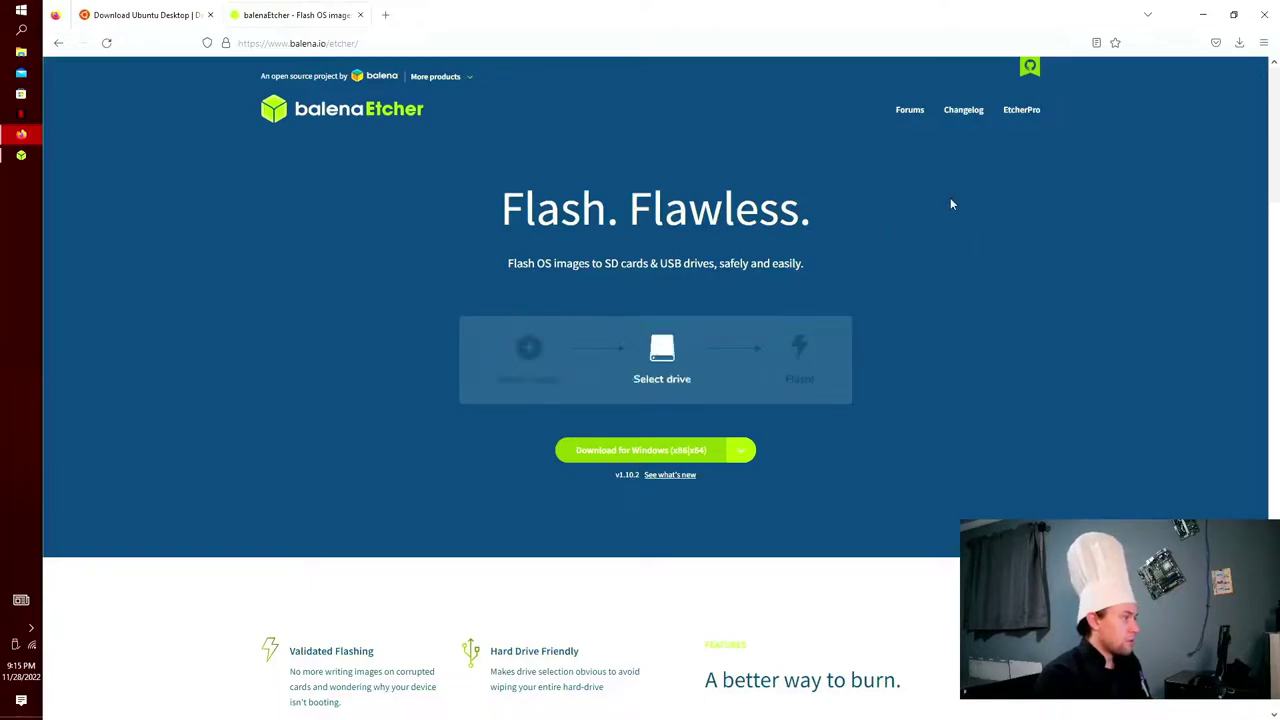
Step: Switch to balenaEtcher and choose ubuntu-22.04.1-desktop-amd64.iso as the image file to flash
{"action": "left_click", "coordinate": [1205, 15]}
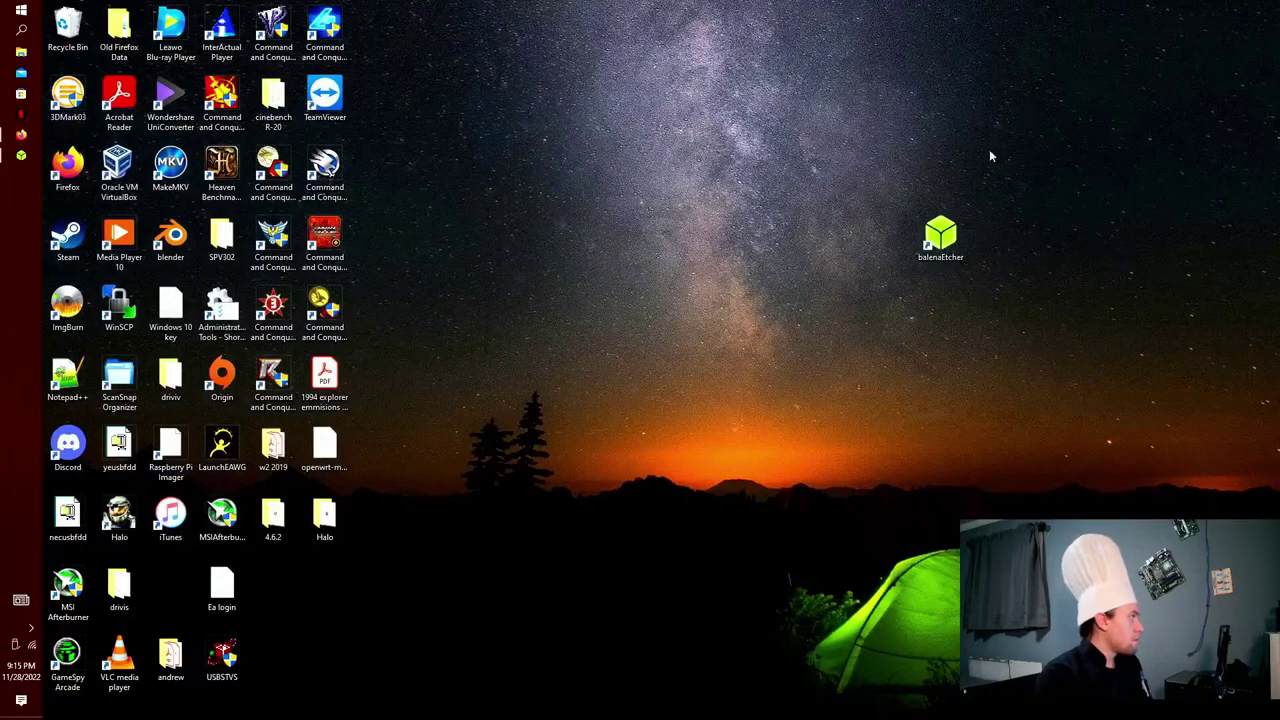
{"action": "left_click", "coordinate": [944, 243]}
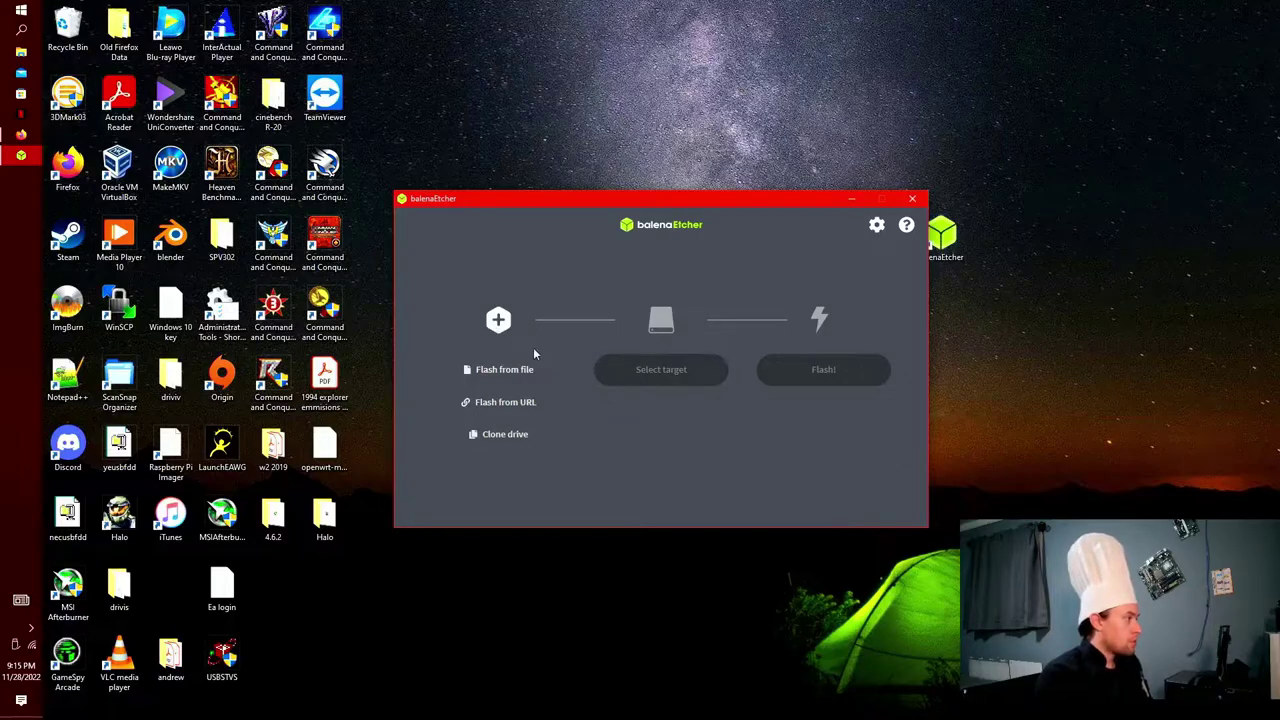
{"action": "left_click", "coordinate": [491, 370]}
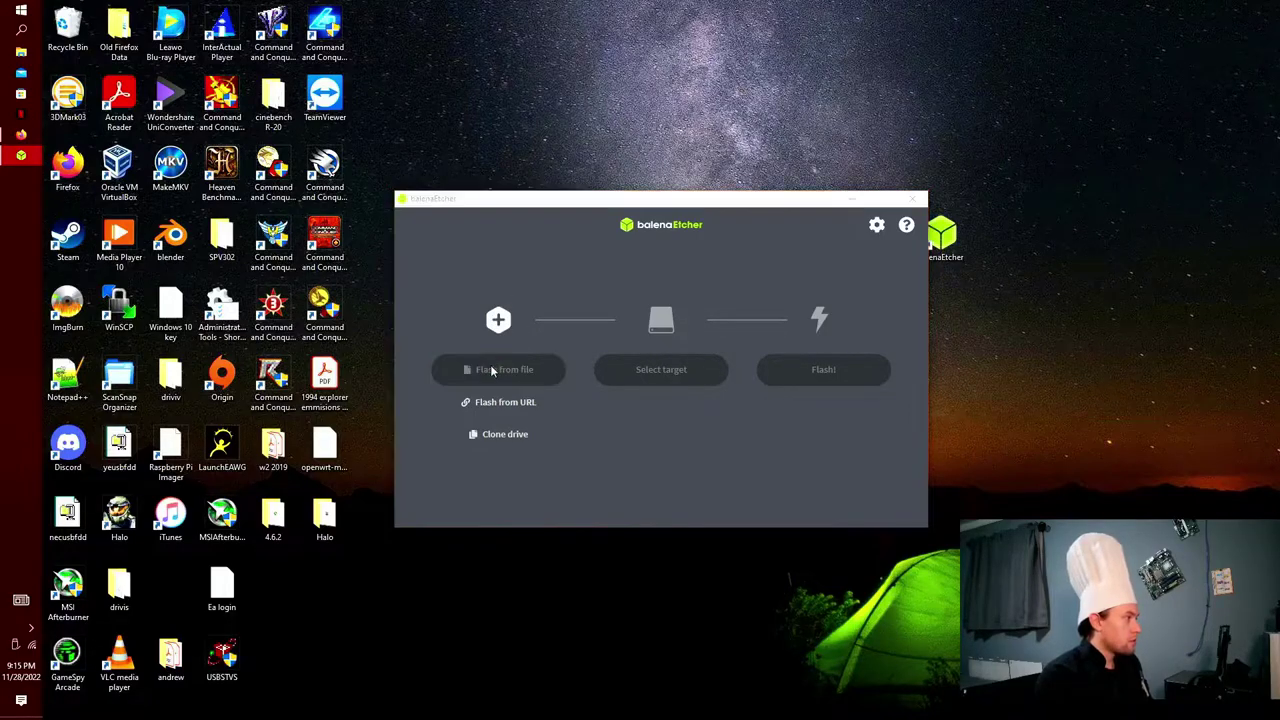
{"action": "left_click", "coordinate": [561, 323]}
{"action": "left_click", "coordinate": [703, 527]}
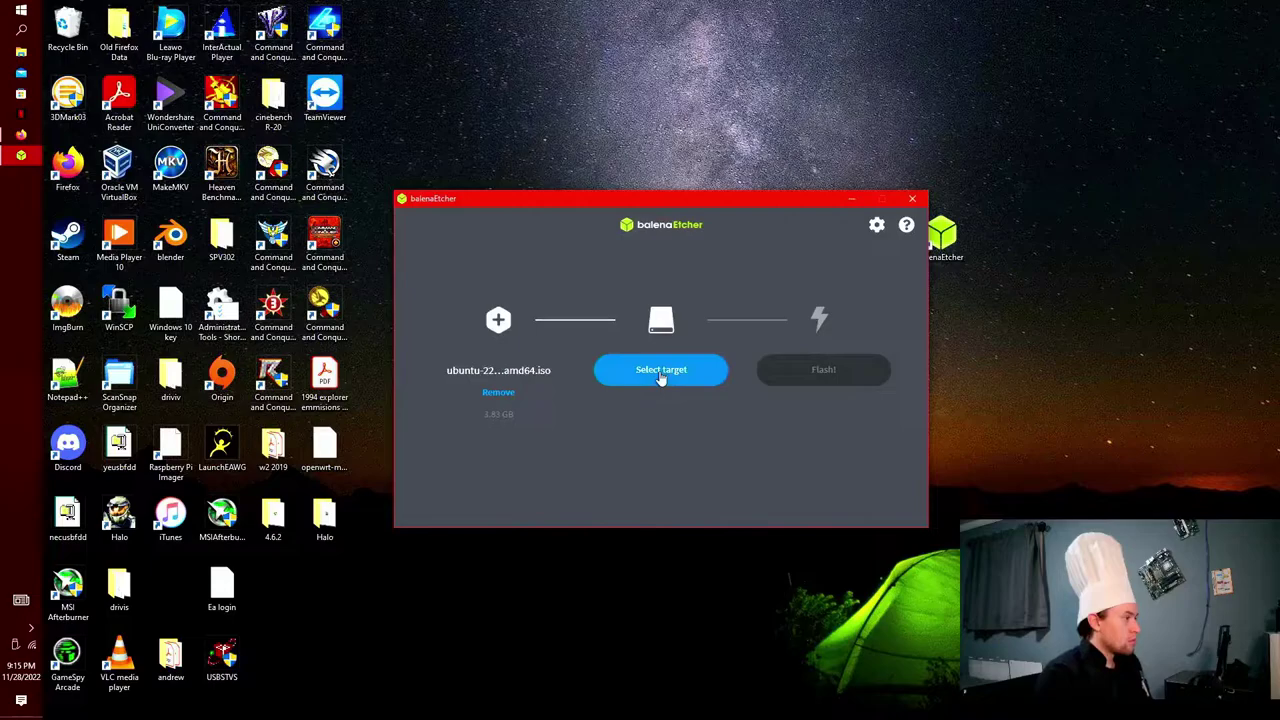
Step: Set the 15.5 GB USB DISK 3.0 USB Device as the target and flash the Ubuntu image to it
{"action": "left_click", "coordinate": [660, 372]}
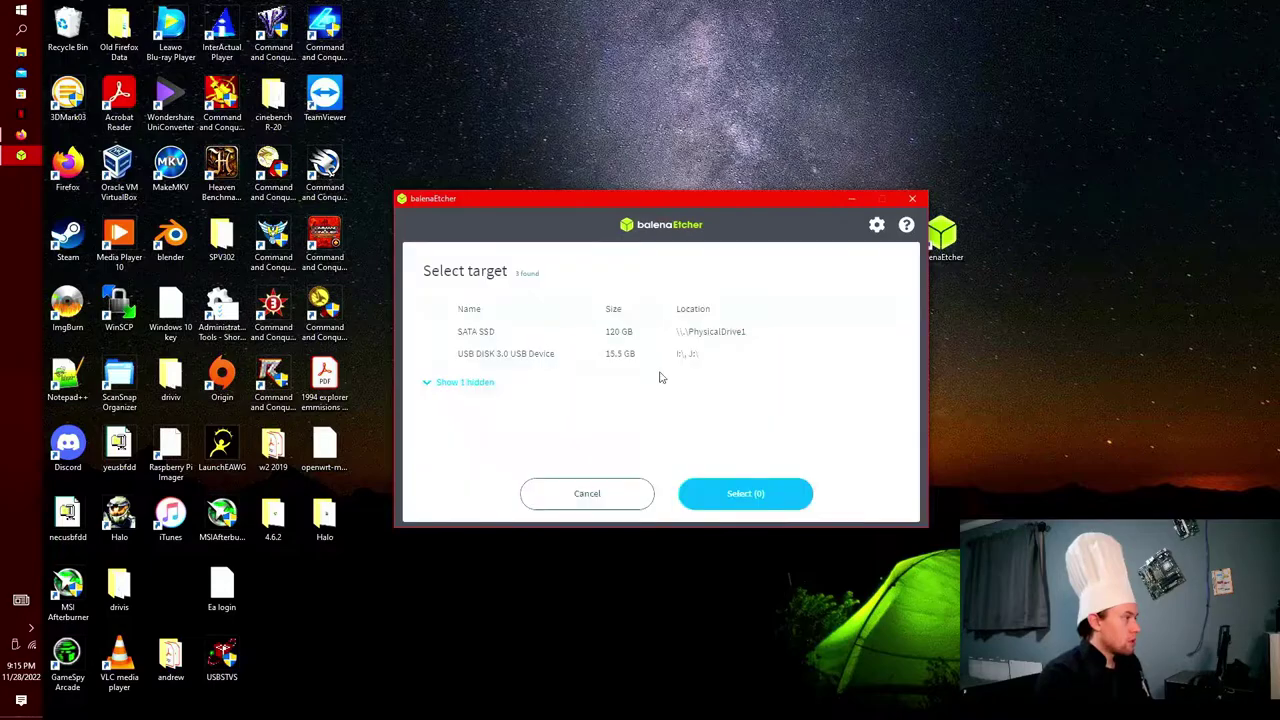
{"action": "left_click", "coordinate": [440, 356]}
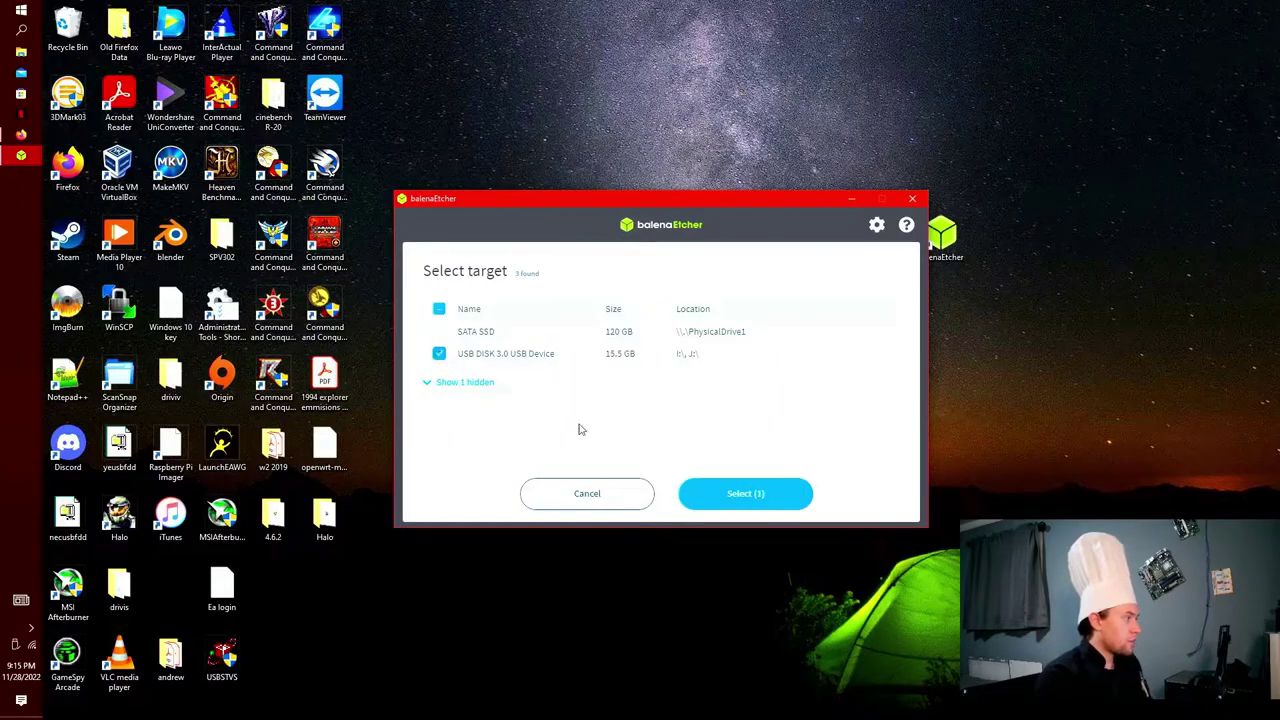
{"action": "left_click", "coordinate": [744, 497]}
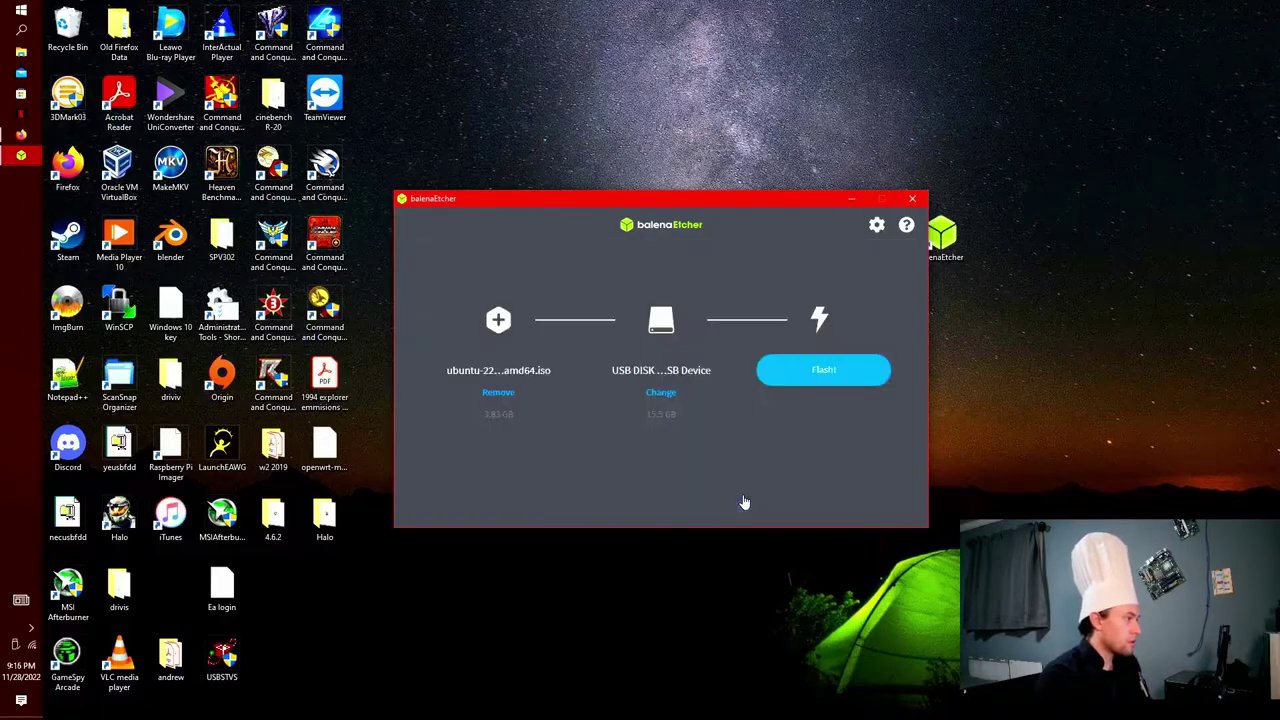
{"action": "left_click", "coordinate": [833, 376]}
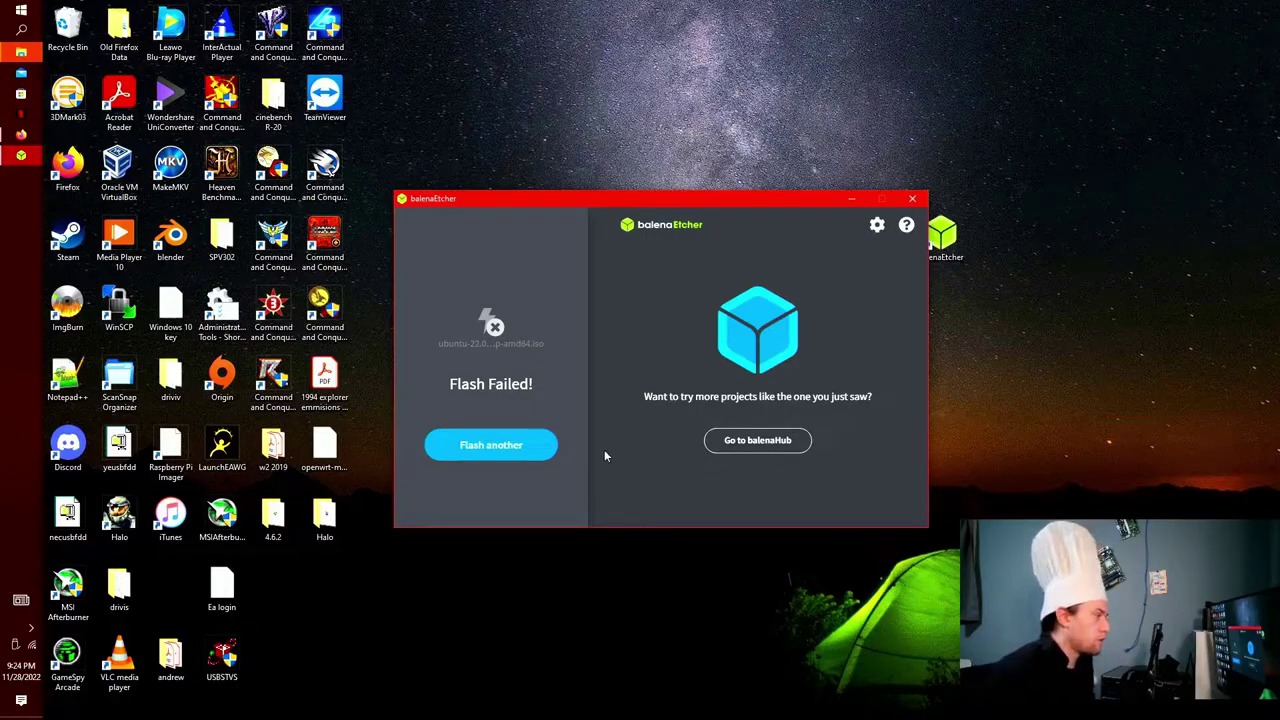
Step: Restart the Windows computer
{"action": "left_click", "coordinate": [19, 12]}
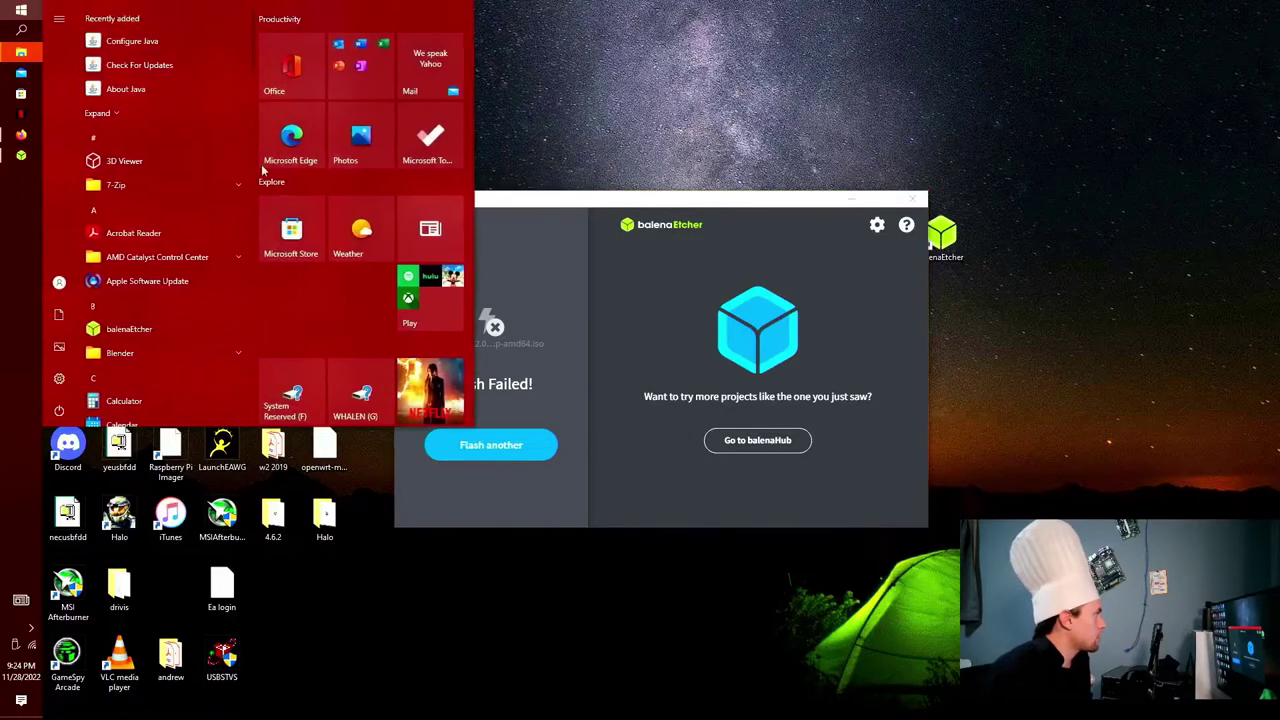
{"action": "left_click", "coordinate": [60, 410]}
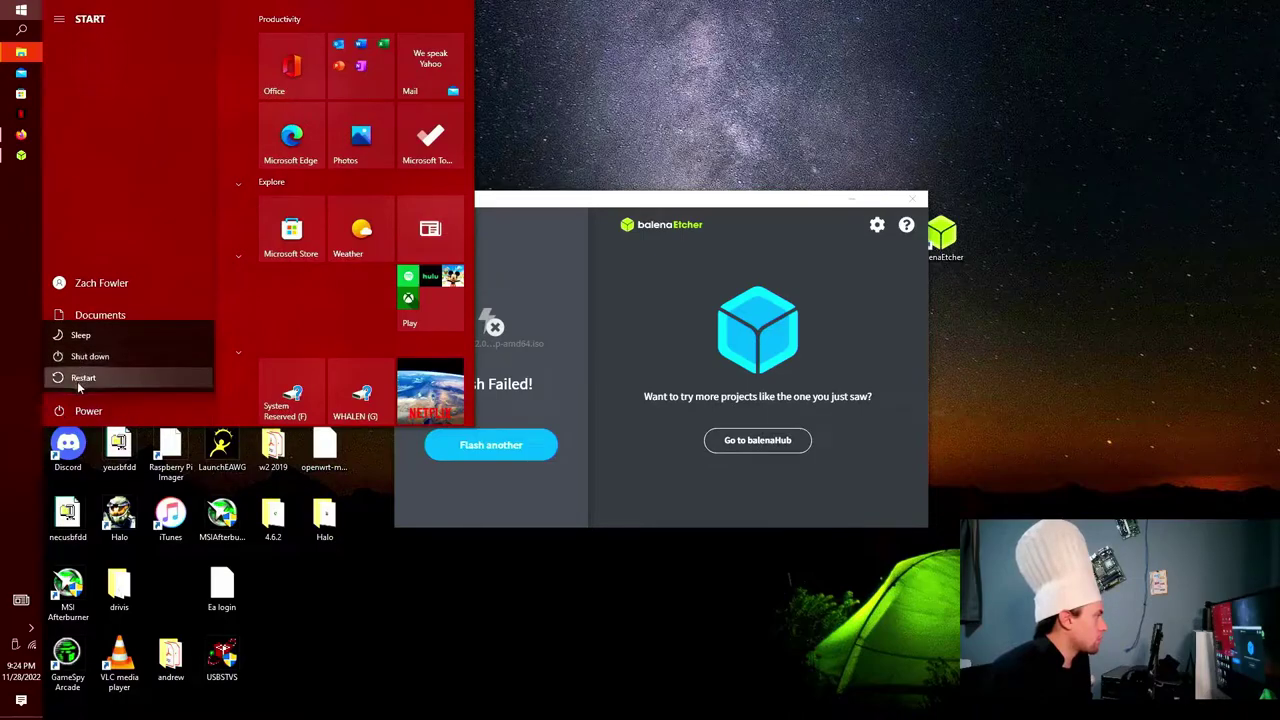
{"action": "left_click", "coordinate": [80, 385]}
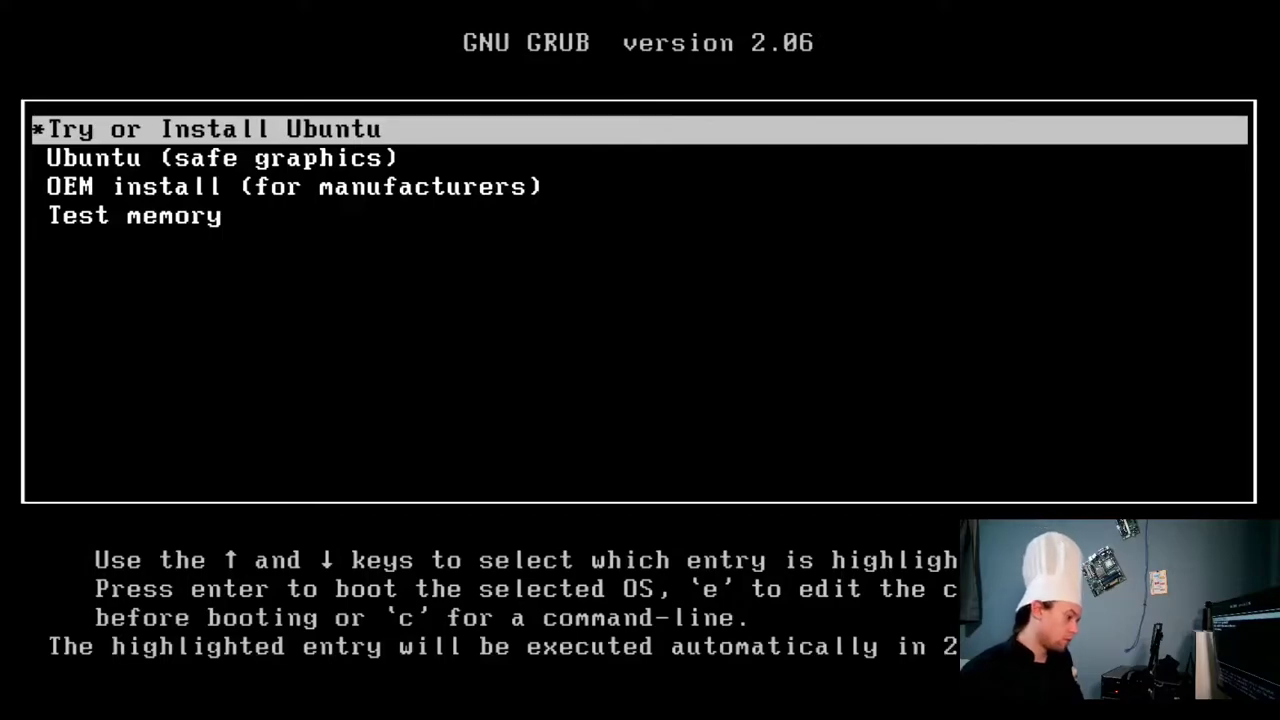
Step: Boot the Try or Install Ubuntu entry and start the installation in English with the English (US) keyboard layout
{"action": "key", "text": "Return"}
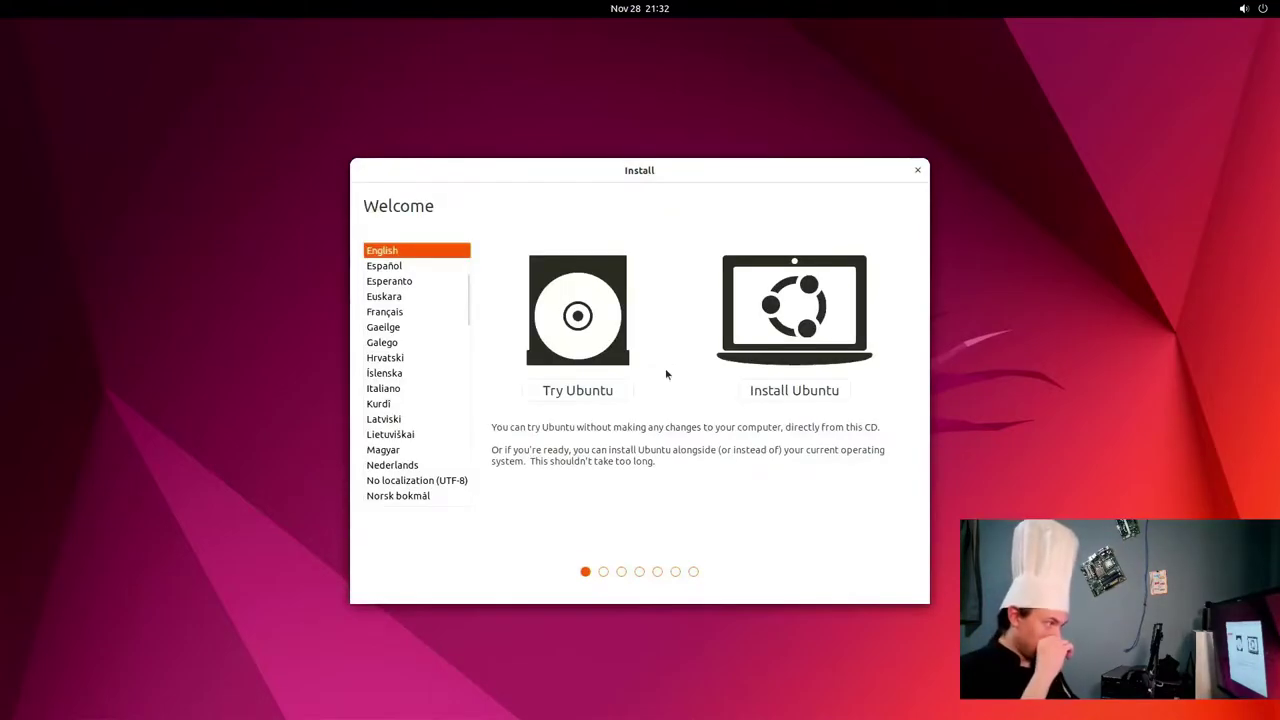
{"action": "left_click", "coordinate": [760, 394]}
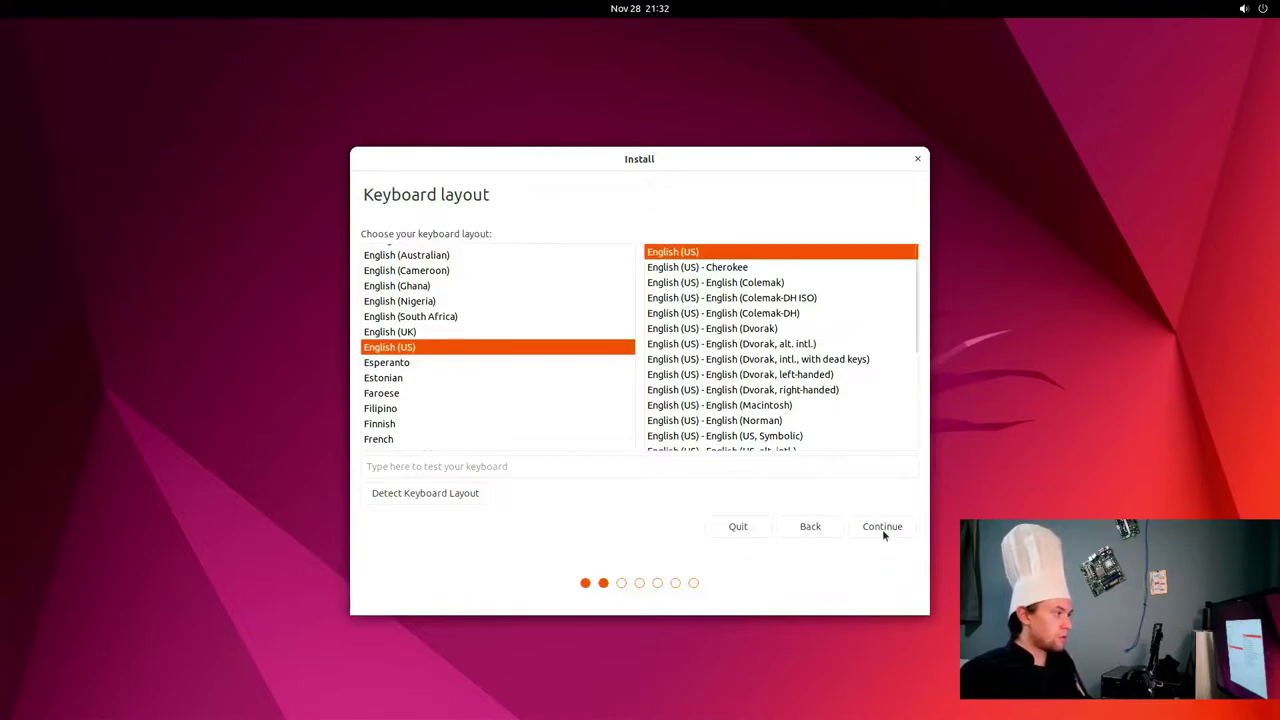
{"action": "left_click", "coordinate": [882, 529]}
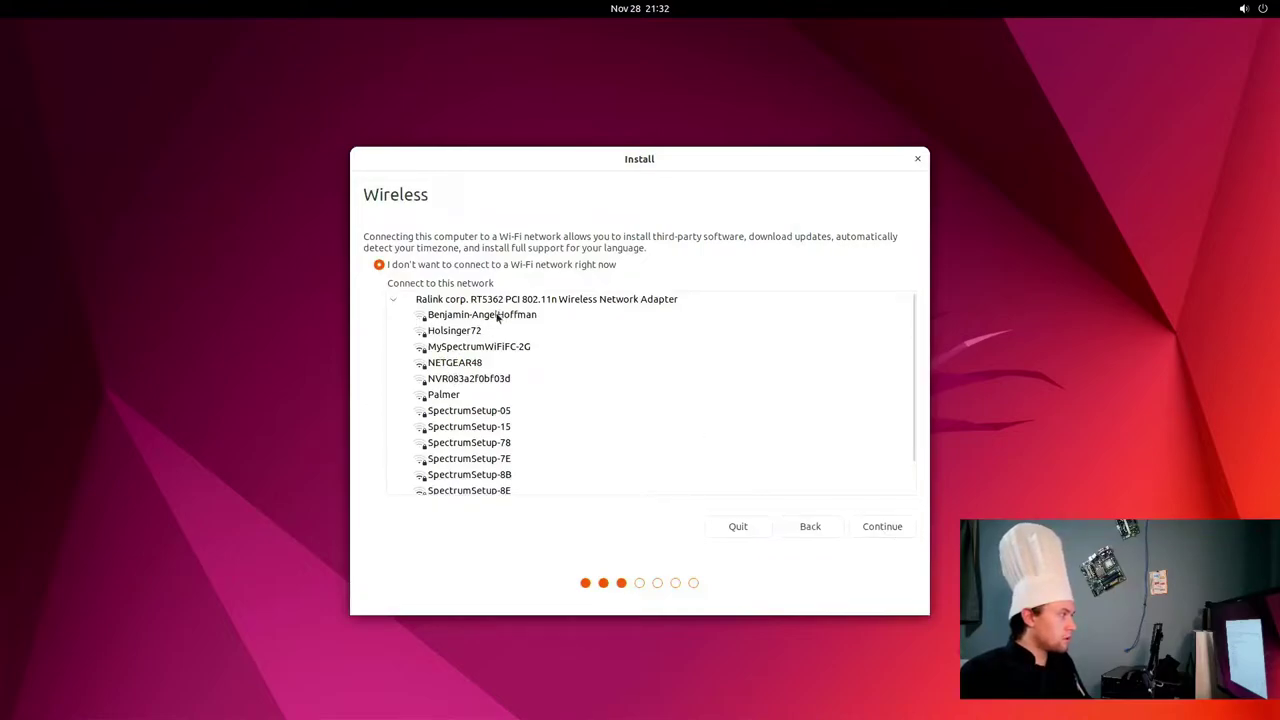
Step: Connect the installer to the SpectrumSetup-DD Wi-Fi network by entering the Wi-Fi password, and continue to the software options
{"action": "scroll", "coordinate": [477, 437], "scroll_direction": "down", "scroll_amount": 2}
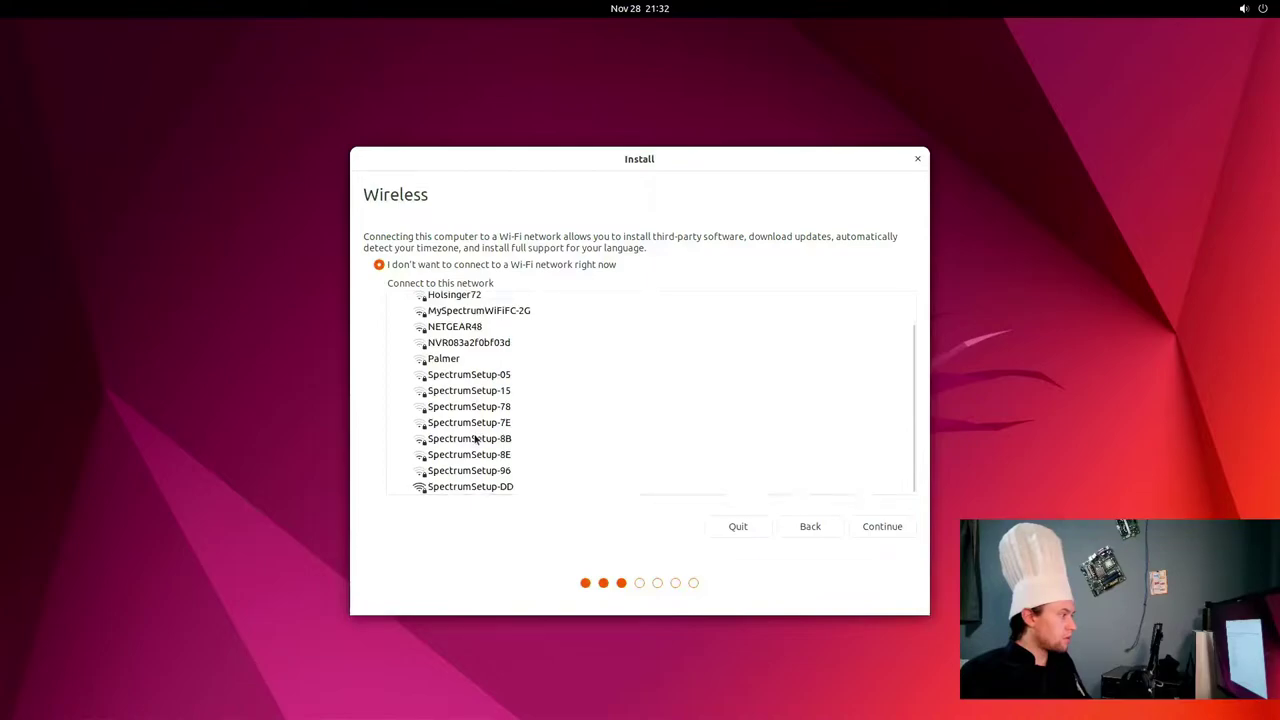
{"action": "left_click", "coordinate": [452, 488]}
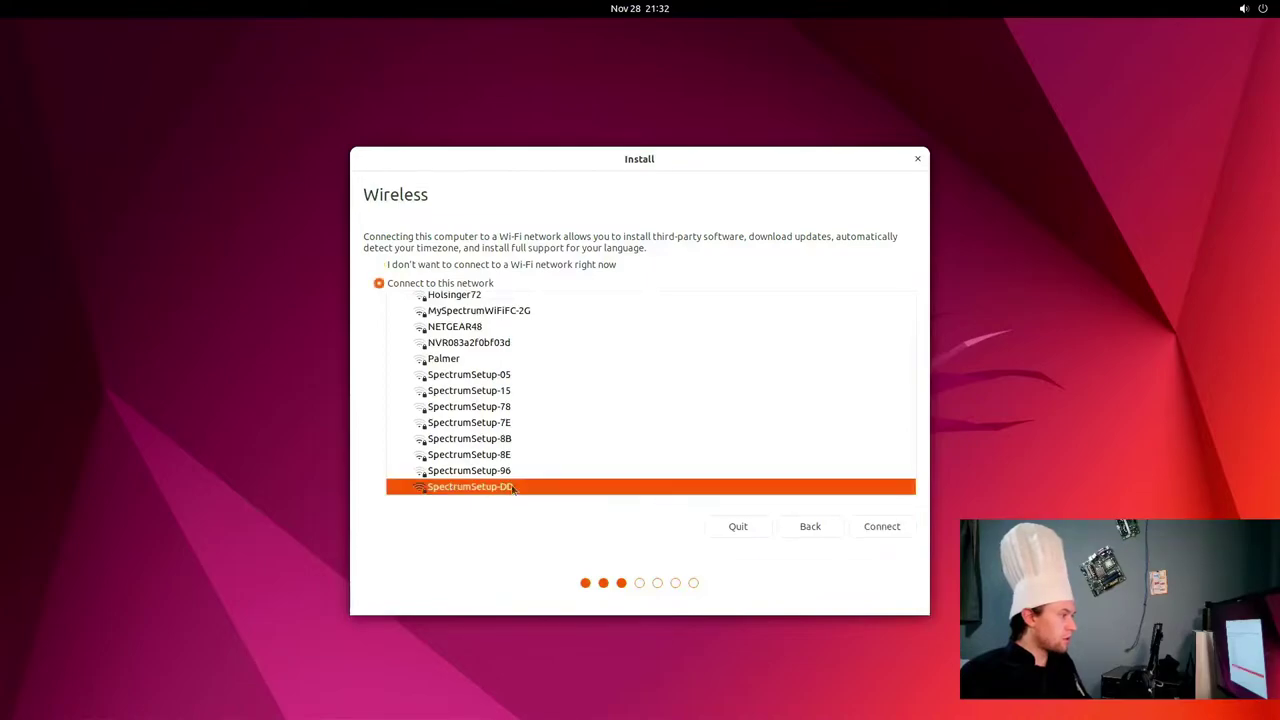
{"action": "left_click", "coordinate": [878, 527]}
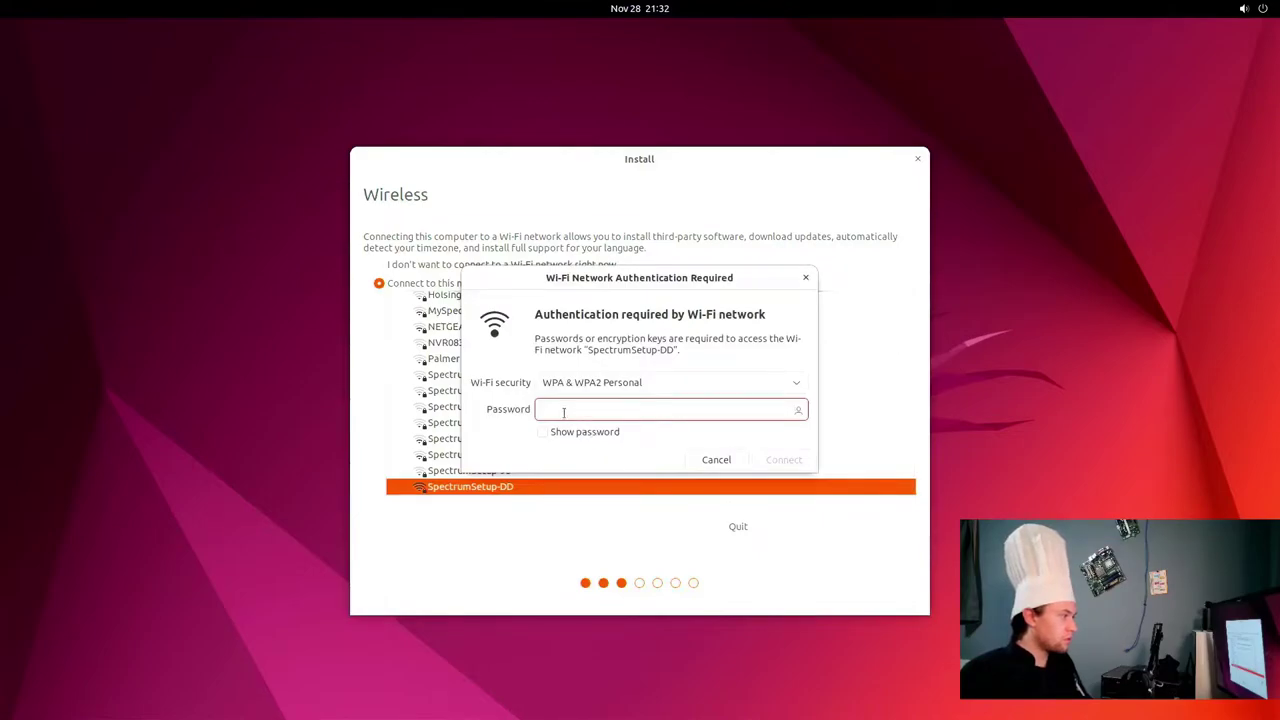
{"action": "type", "text": "••"}
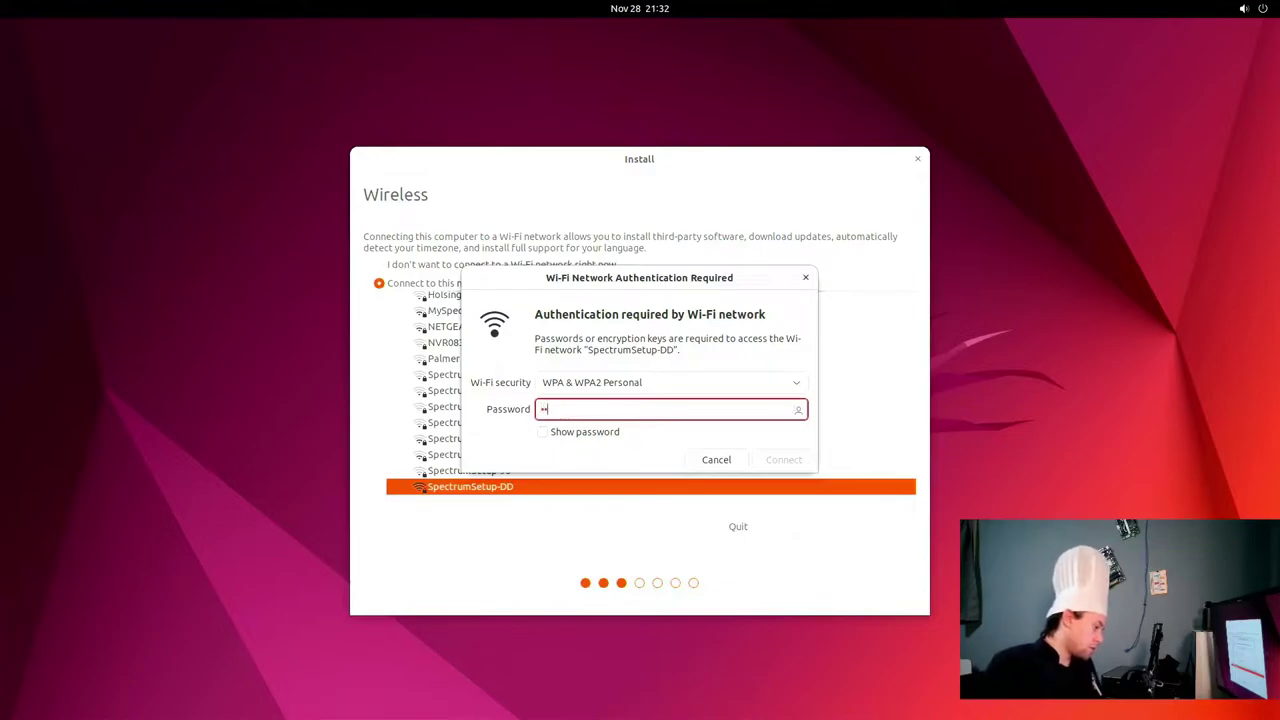
{"action": "type", "text": "••••••"}
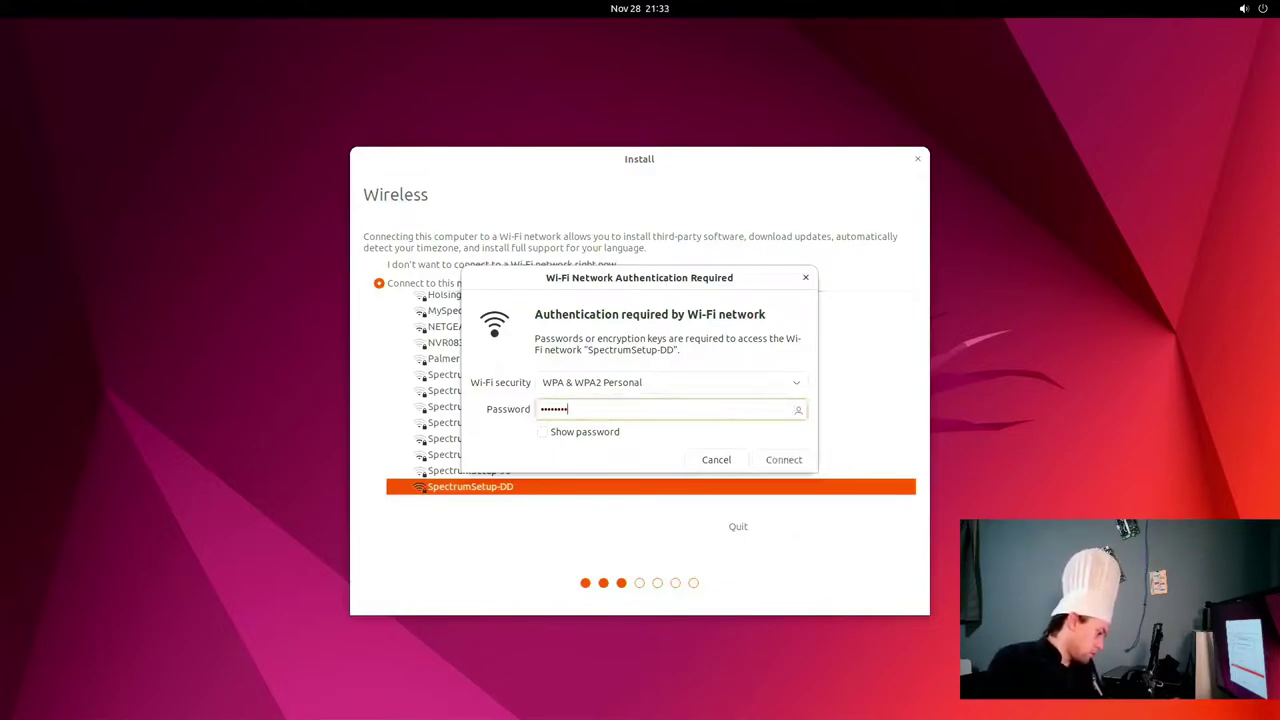
{"action": "type", "text": "•••"}
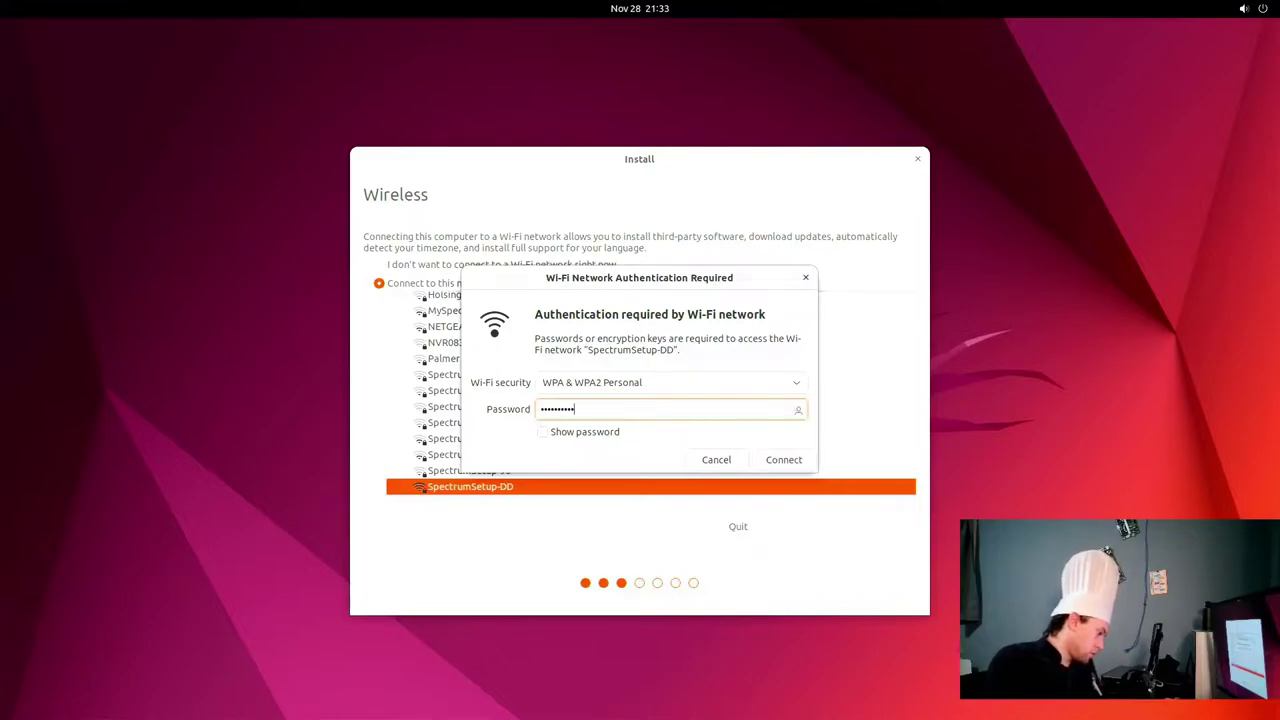
{"action": "type", "text": "••"}
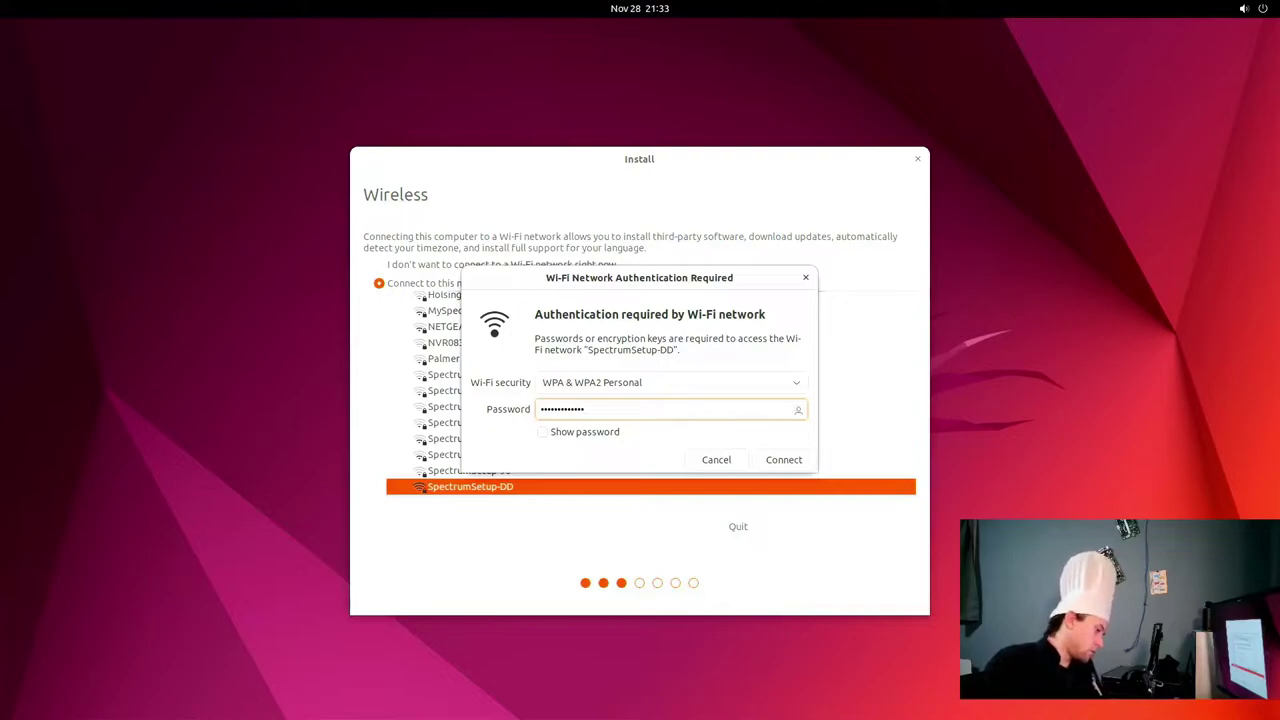
{"action": "left_click", "coordinate": [786, 460]}
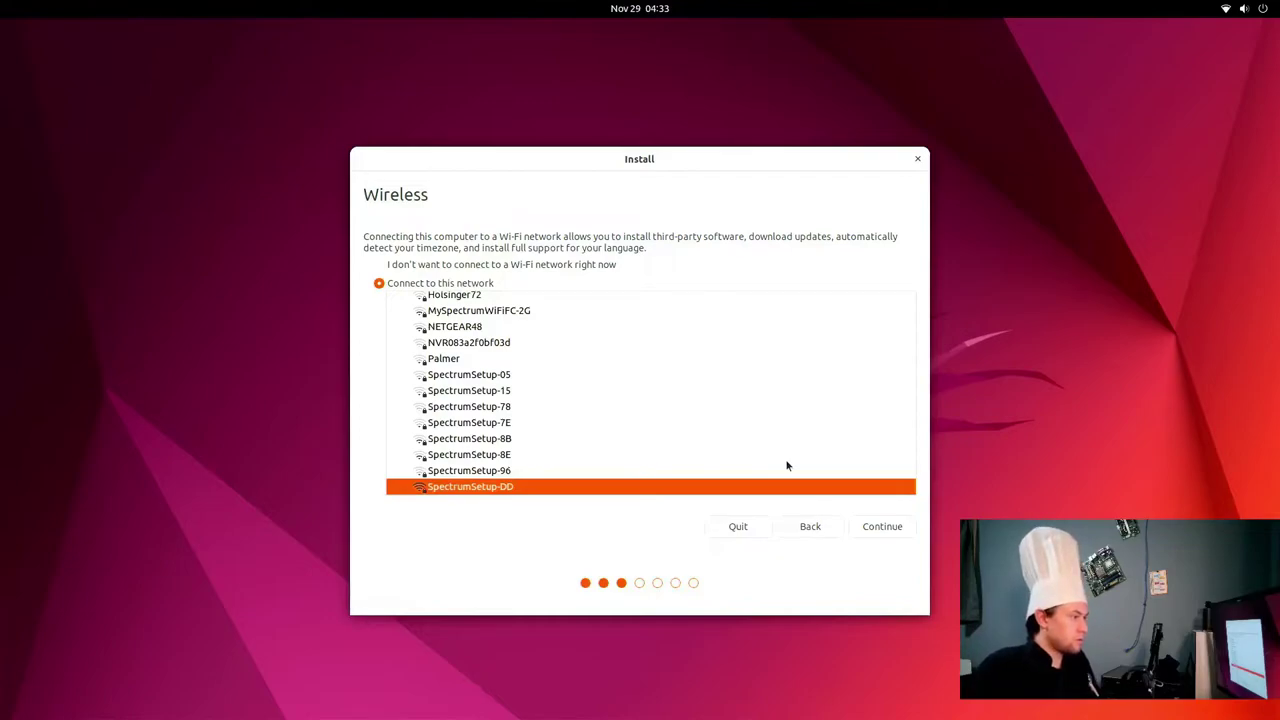
{"action": "left_click", "coordinate": [869, 527]}
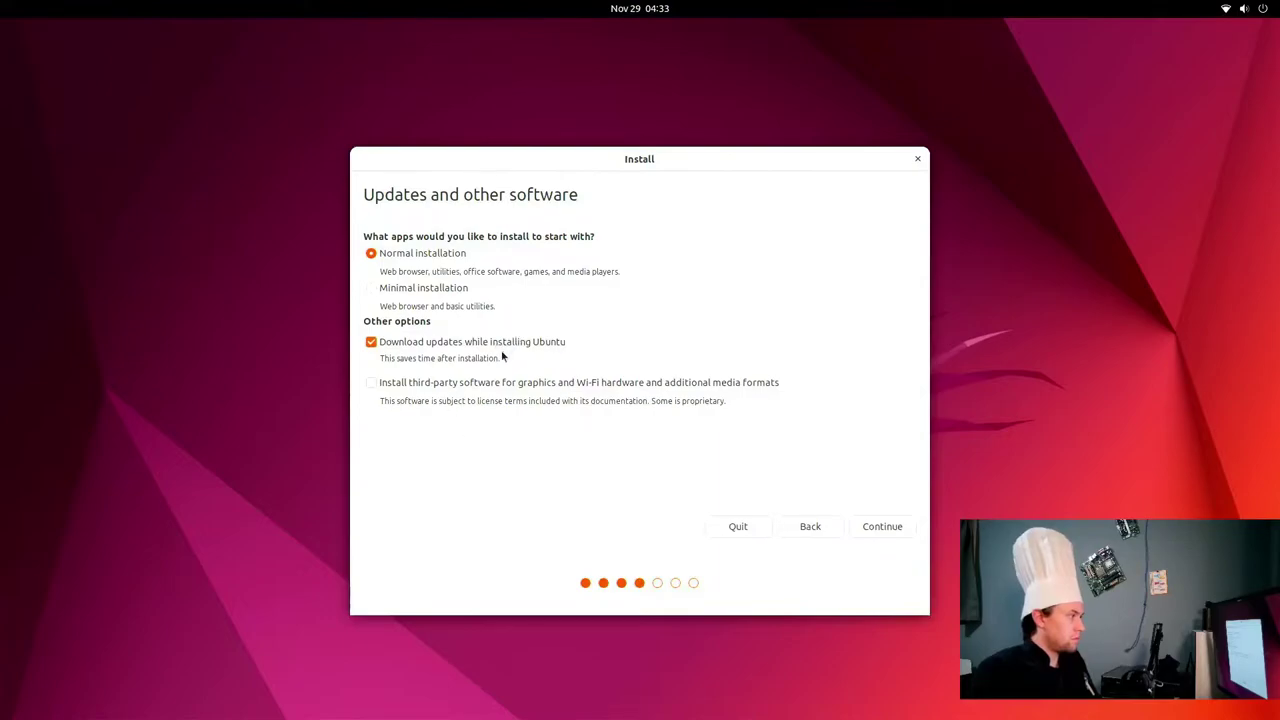
Step: Enable third-party software for graphics, Wi-Fi hardware and media formats, keeping the normal installation with updates, and continue
{"action": "left_click", "coordinate": [370, 382]}
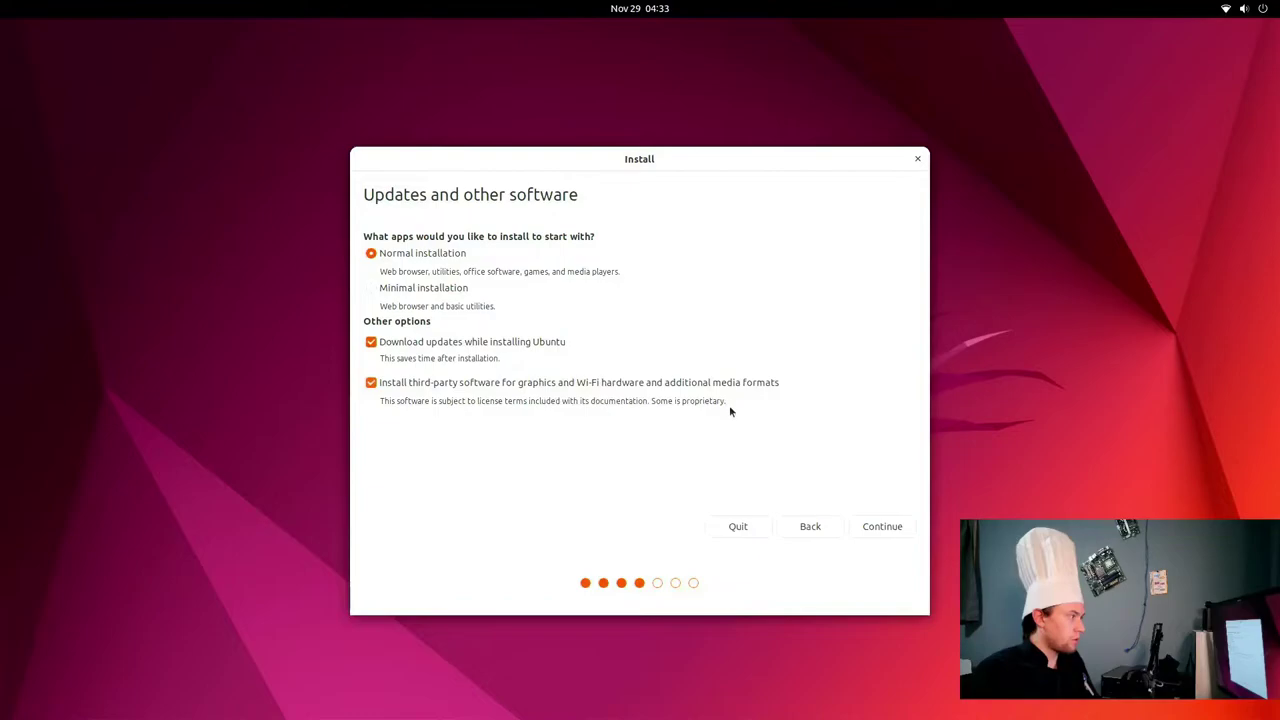
{"action": "left_click", "coordinate": [866, 528]}
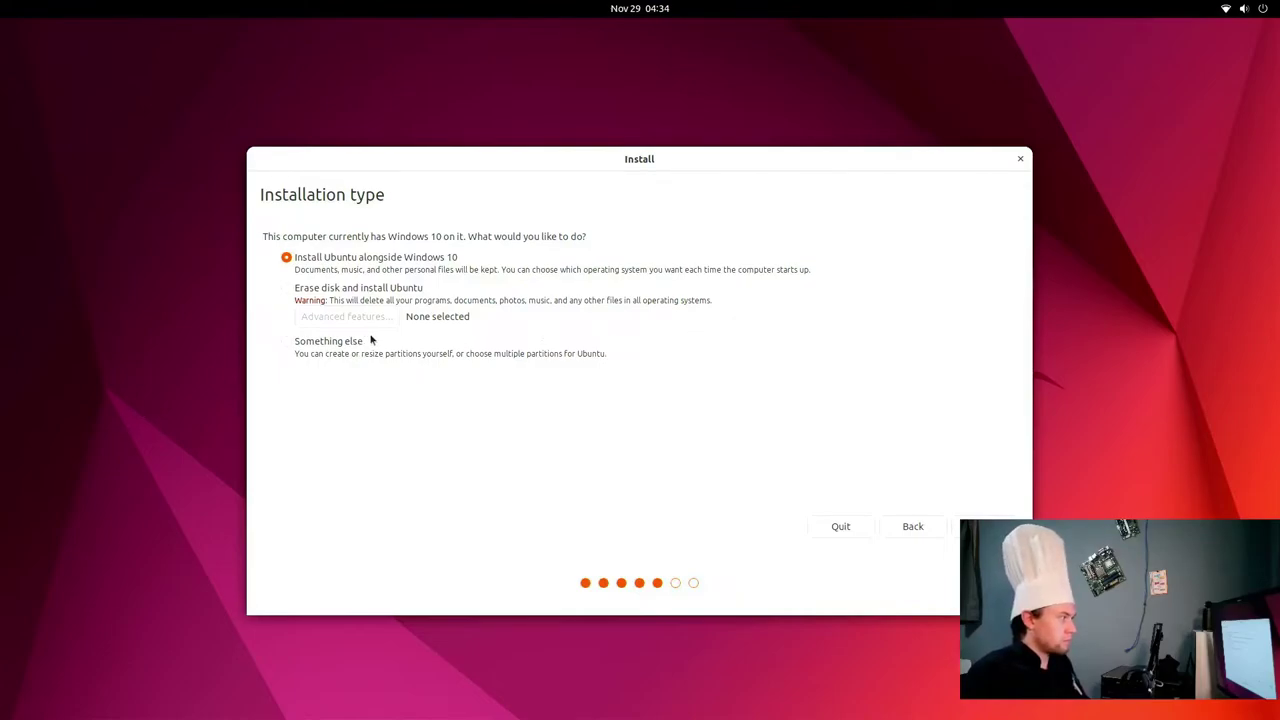
Step: Choose to install Ubuntu alongside Windows 10 and allocate about 34.9 GB of the 120 GB SATA SSD to Ubuntu
{"action": "left_click", "coordinate": [286, 345]}
{"action": "left_click", "coordinate": [286, 257]}
{"action": "left_click", "coordinate": [992, 526]}
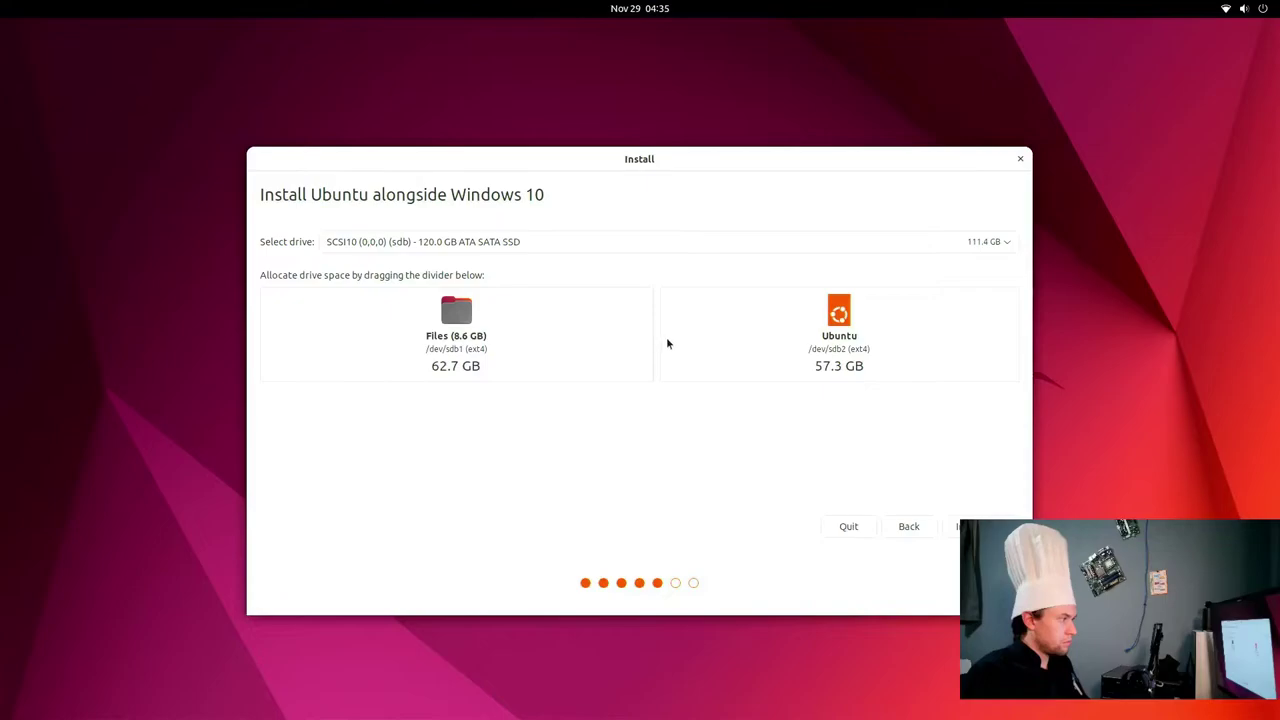
{"action": "left_click_drag", "start_coordinate": [656, 337], "coordinate": [794, 320]}
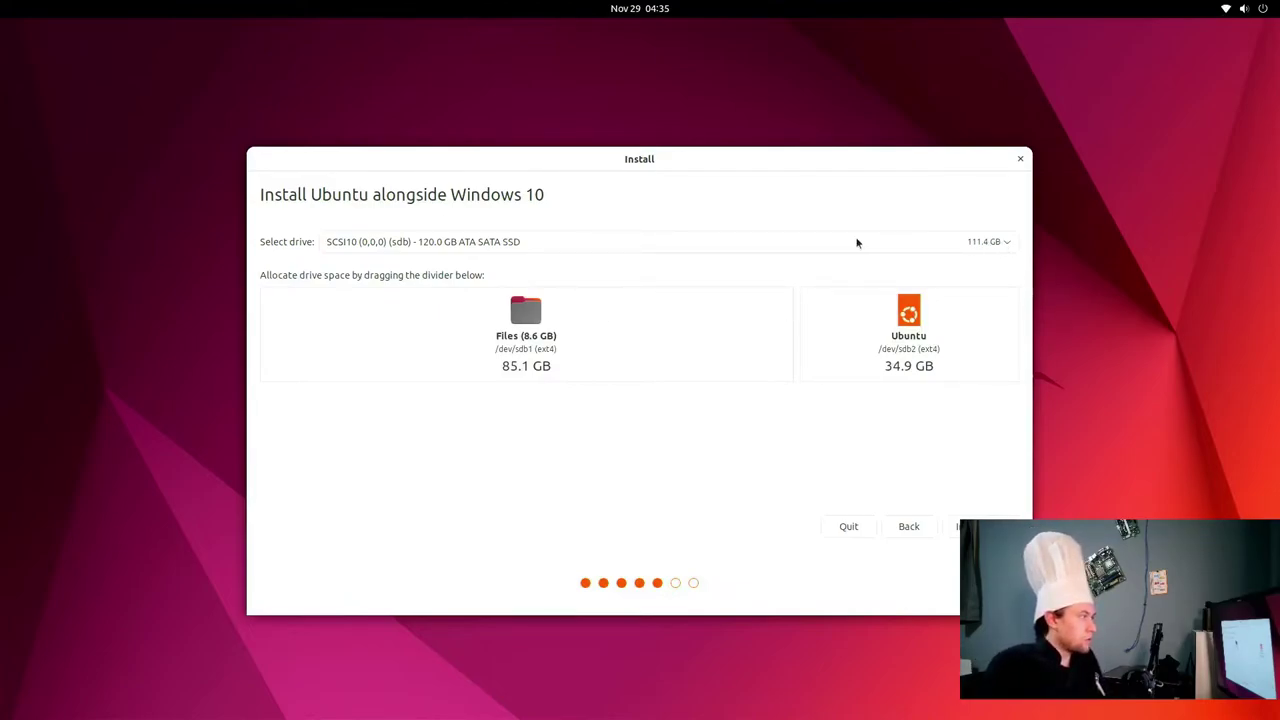
Step: Allocate about 56.1 GB of the SATA SSD to Ubuntu, start the installation and approve writing the partition changes to disk
{"action": "left_click_drag", "start_coordinate": [798, 350], "coordinate": [661, 318]}
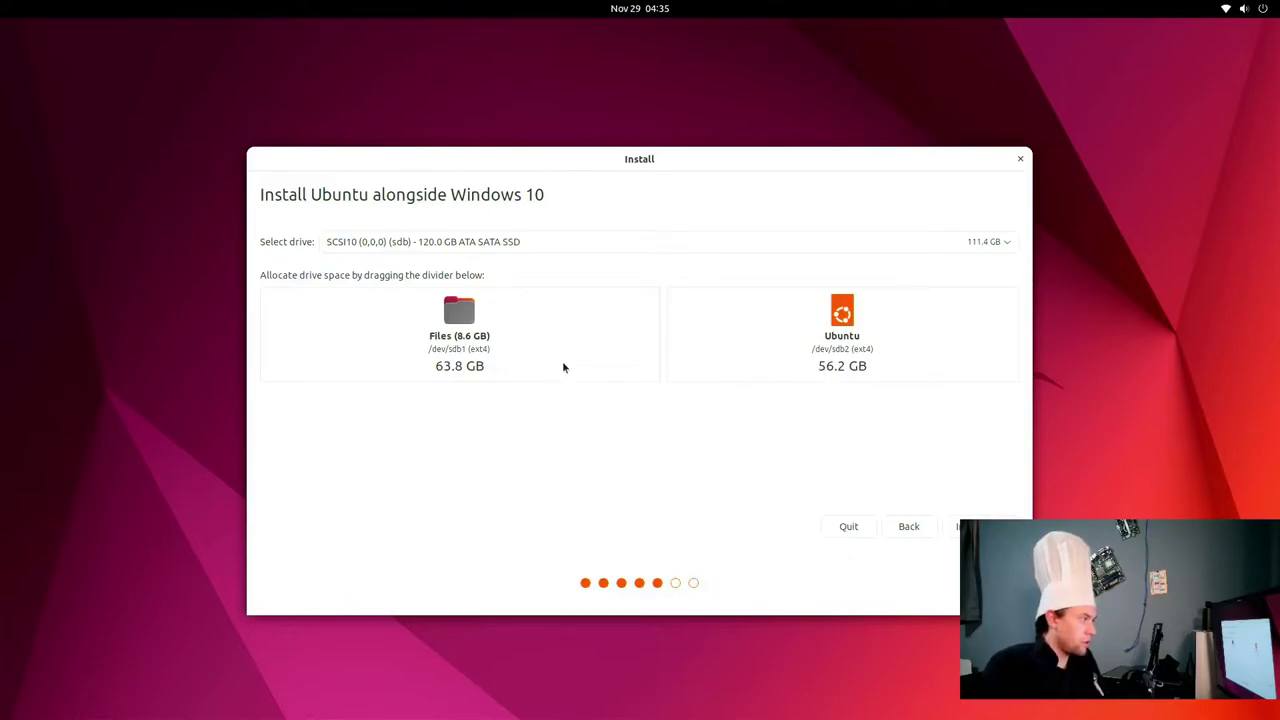
{"action": "left_click_drag", "start_coordinate": [665, 337], "coordinate": [665, 339]}
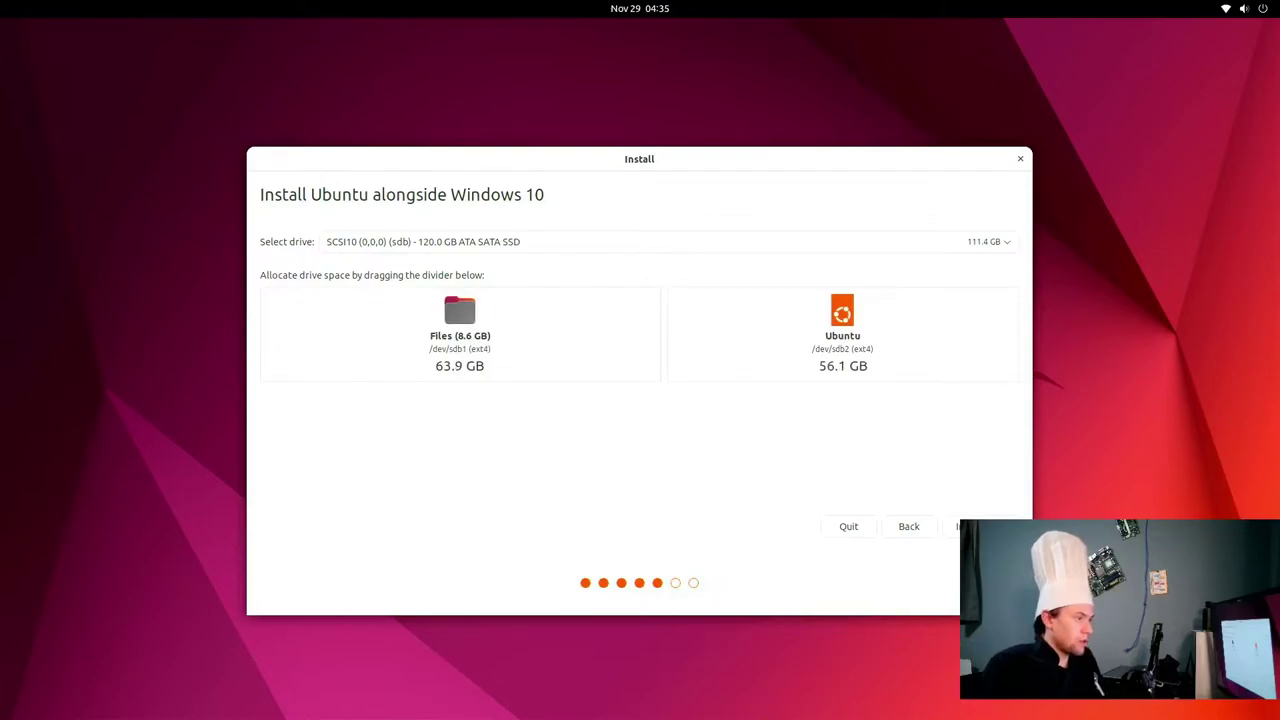
{"action": "left_click", "coordinate": [988, 526]}
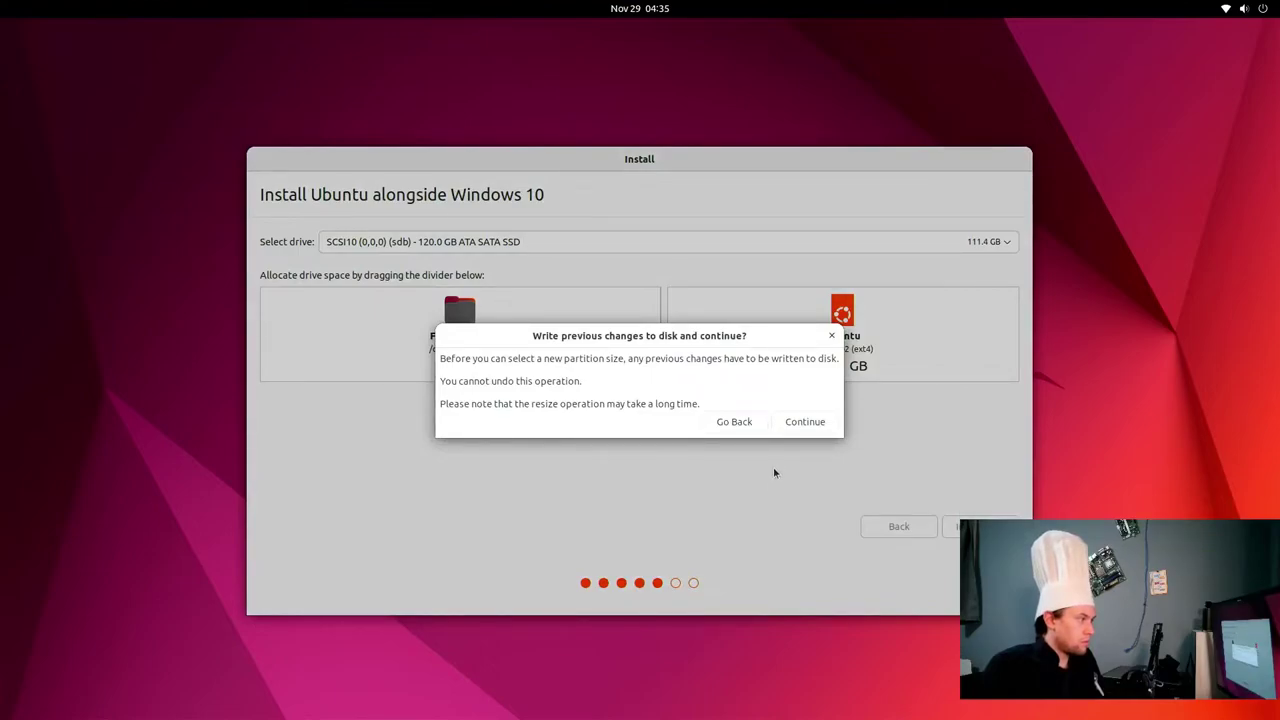
{"action": "left_click", "coordinate": [798, 422]}
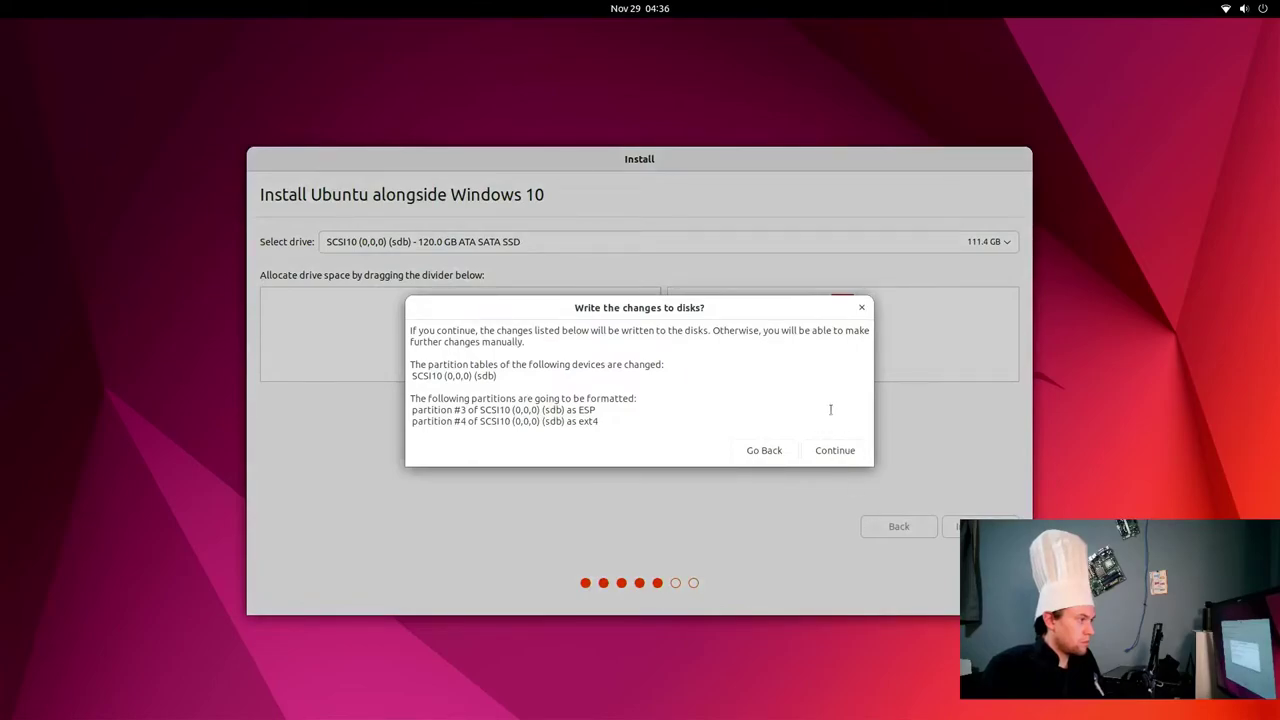
{"action": "left_click", "coordinate": [832, 458]}
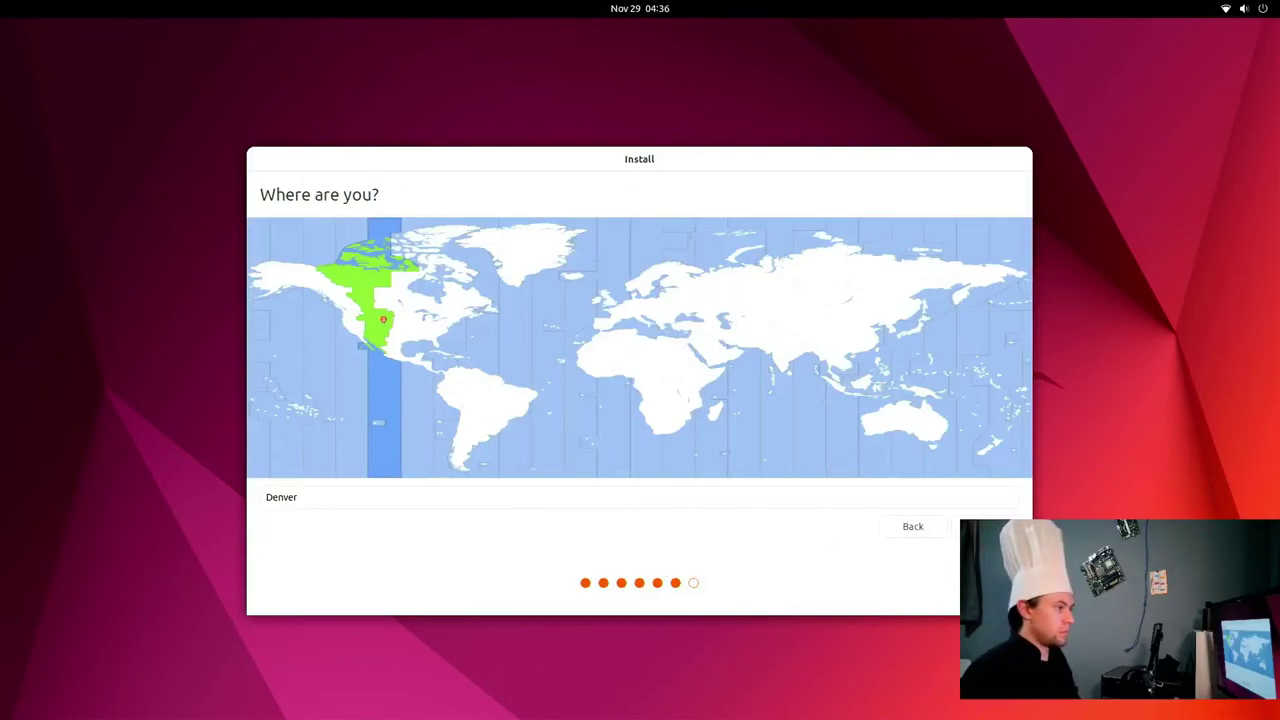
Step: Accept Denver as the location, fill in the user's name and name the computer HAMBONE, keeping the suggested username
{"action": "left_click", "coordinate": [990, 526]}
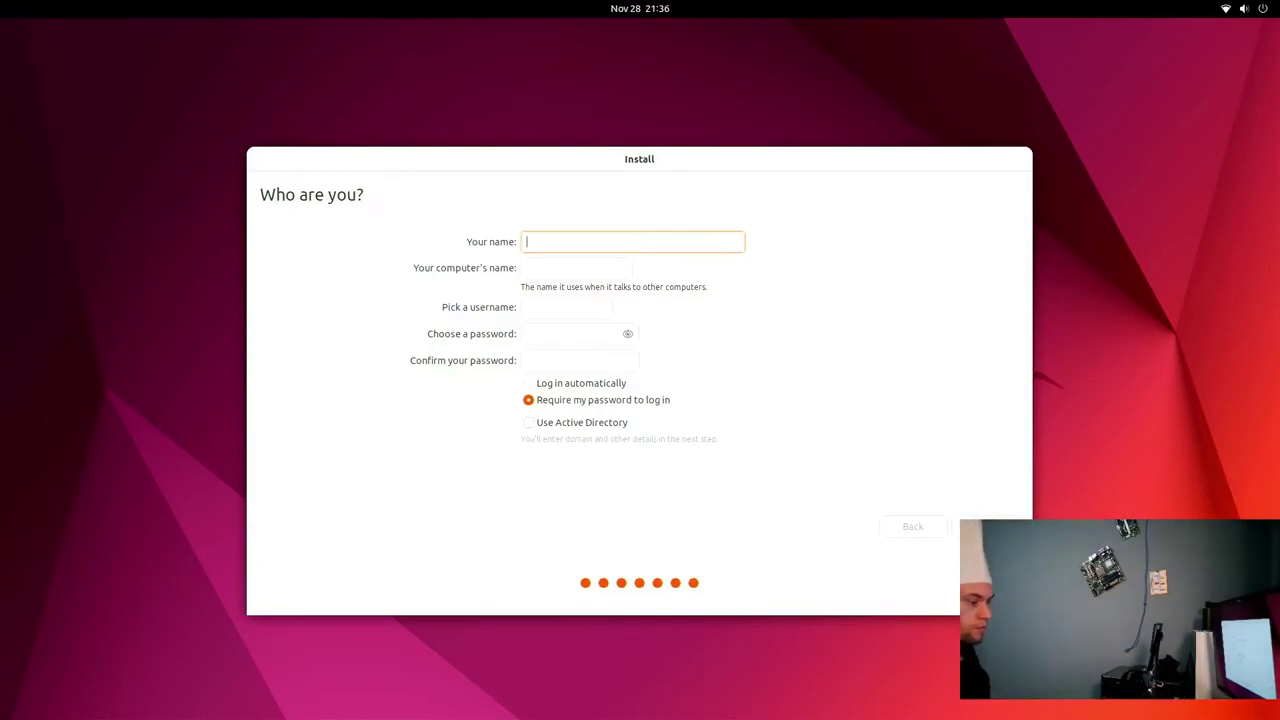
{"action": "type", "text": "heavycream"}
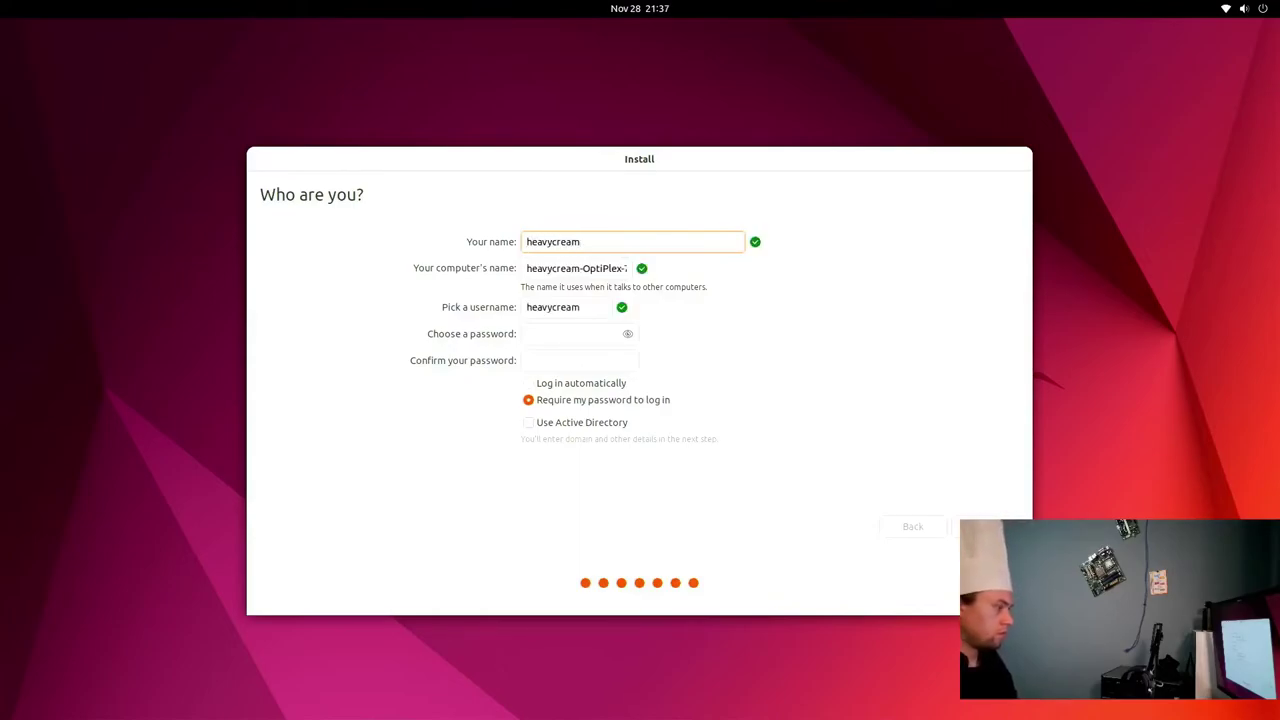
{"action": "key", "text": "Tab"}
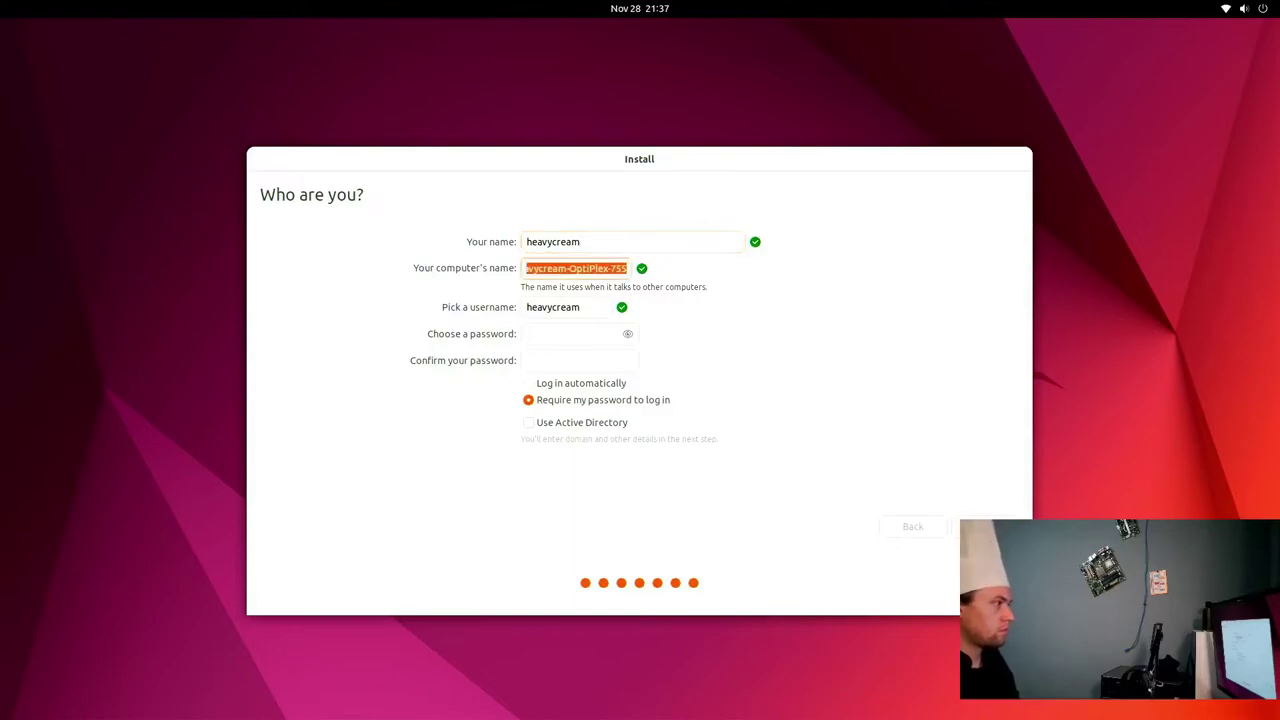
{"action": "type", "text": "ham"}
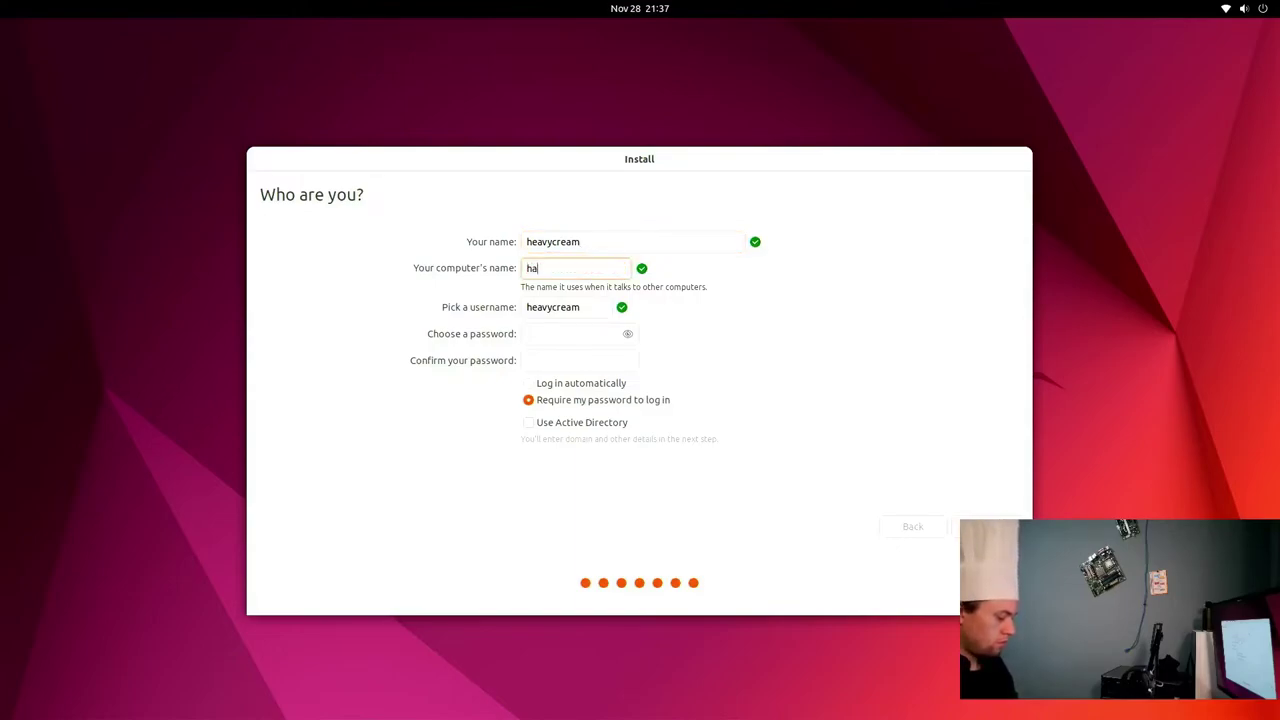
{"action": "key", "text": "BackSpace"}
{"action": "key", "text": "BackSpace"}
{"action": "key", "text": "BackSpace"}
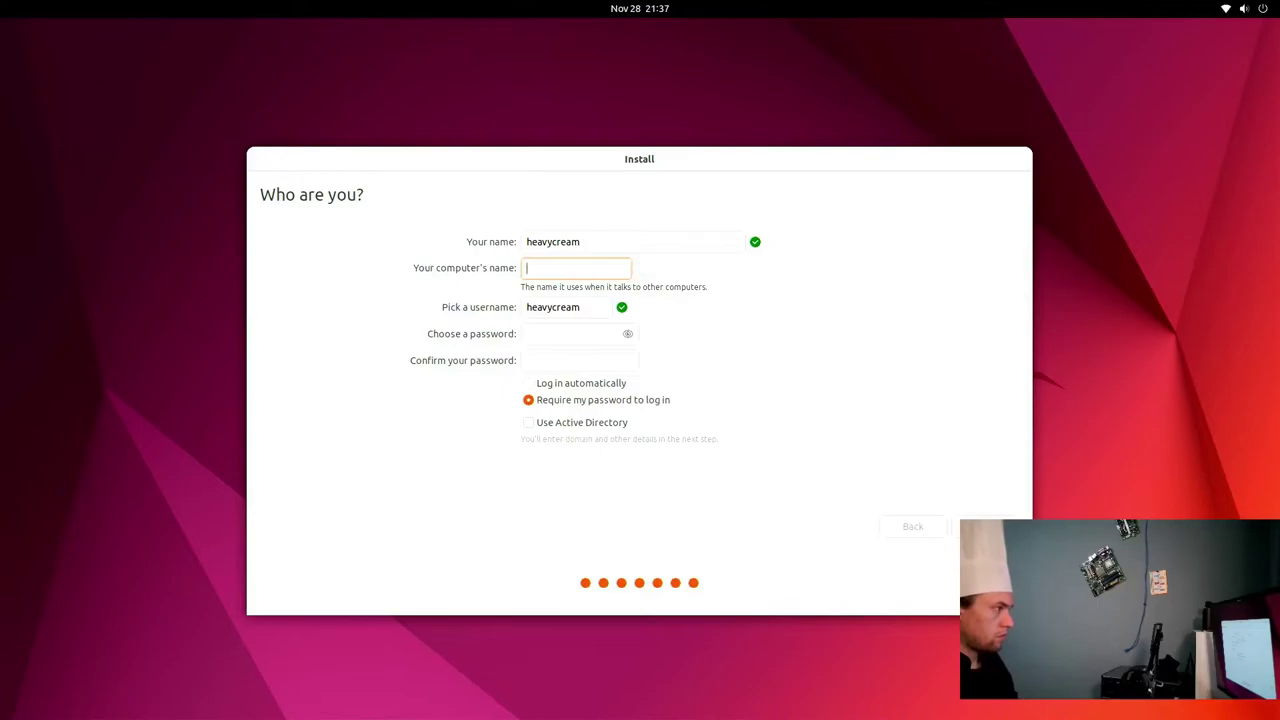
{"action": "type", "text": "HA"}
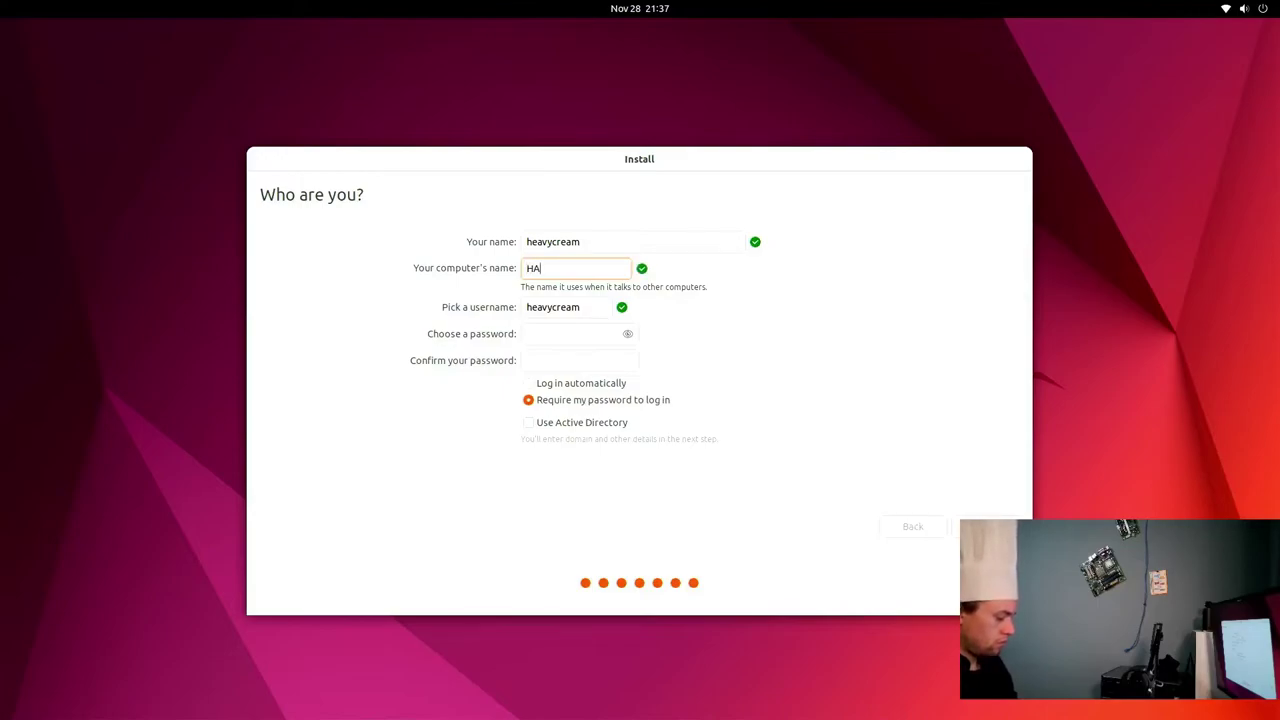
{"action": "type", "text": "MBONE"}
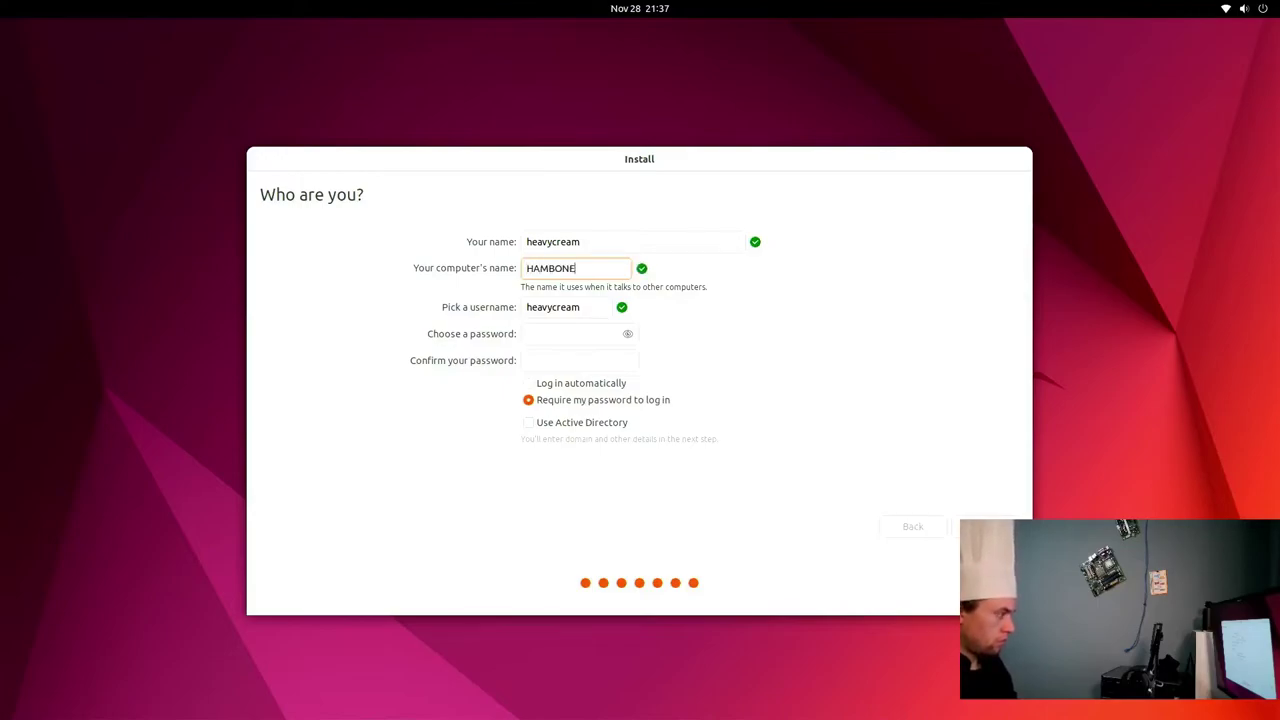
{"action": "key", "text": "Tab"}
{"action": "key", "text": "Tab"}
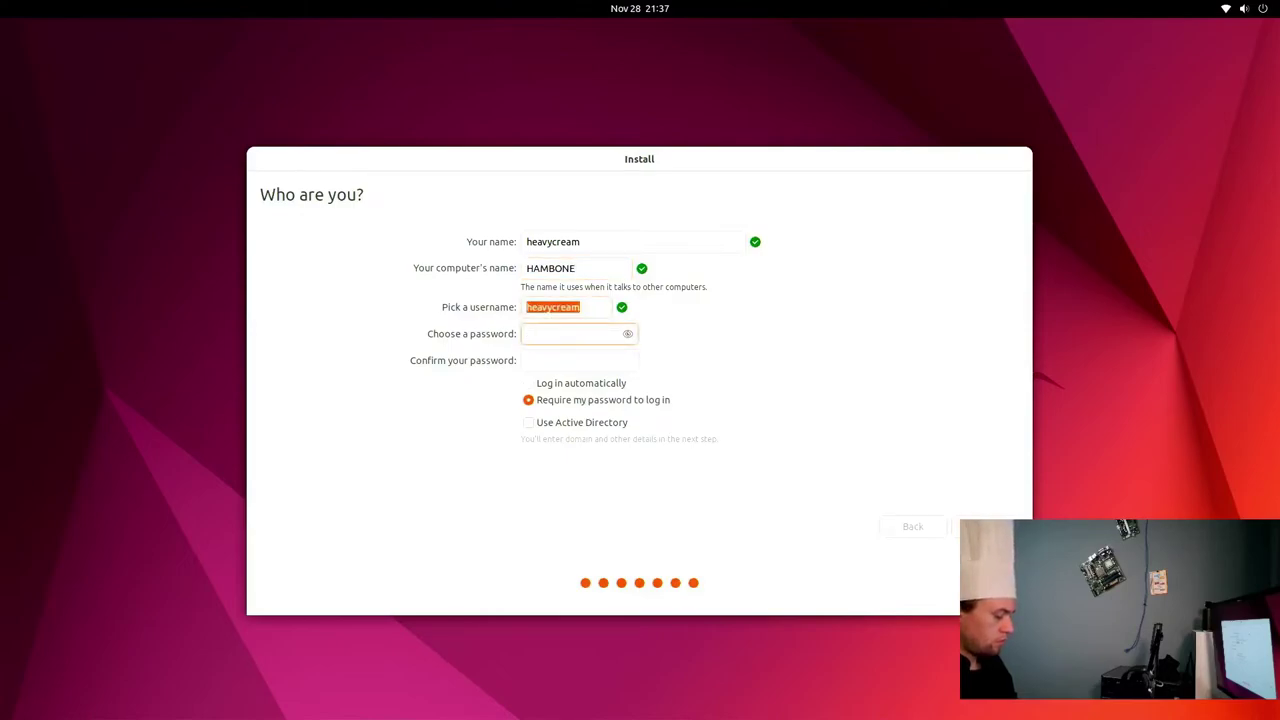
{"action": "type", "text": "••••••"}
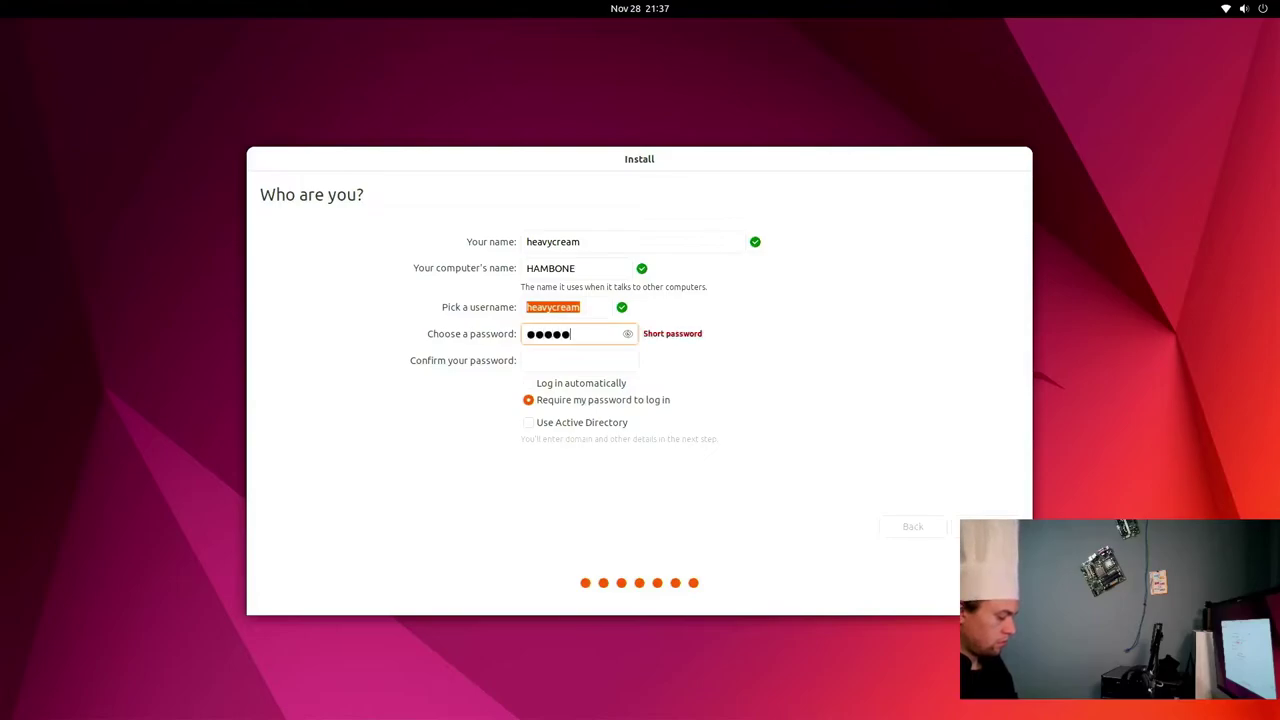
{"action": "key", "text": "BackSpace"}
{"action": "key", "text": "BackSpace"}
{"action": "key", "text": "BackSpace"}
{"action": "key", "text": "BackSpace"}
{"action": "key", "text": "BackSpace"}
{"action": "key", "text": "BackSpace"}
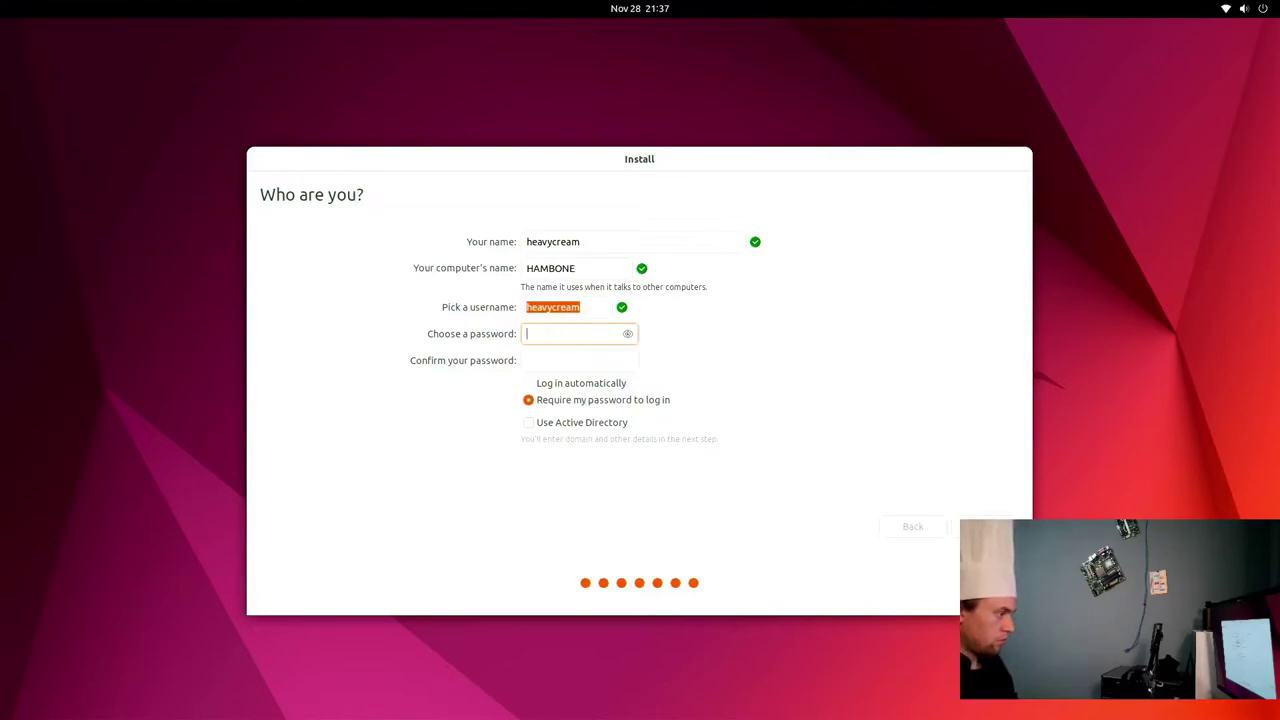
Step: Enter and confirm the account password, keep the password required at login, and continue with the installation
{"action": "type", "text": "••••••••••"}
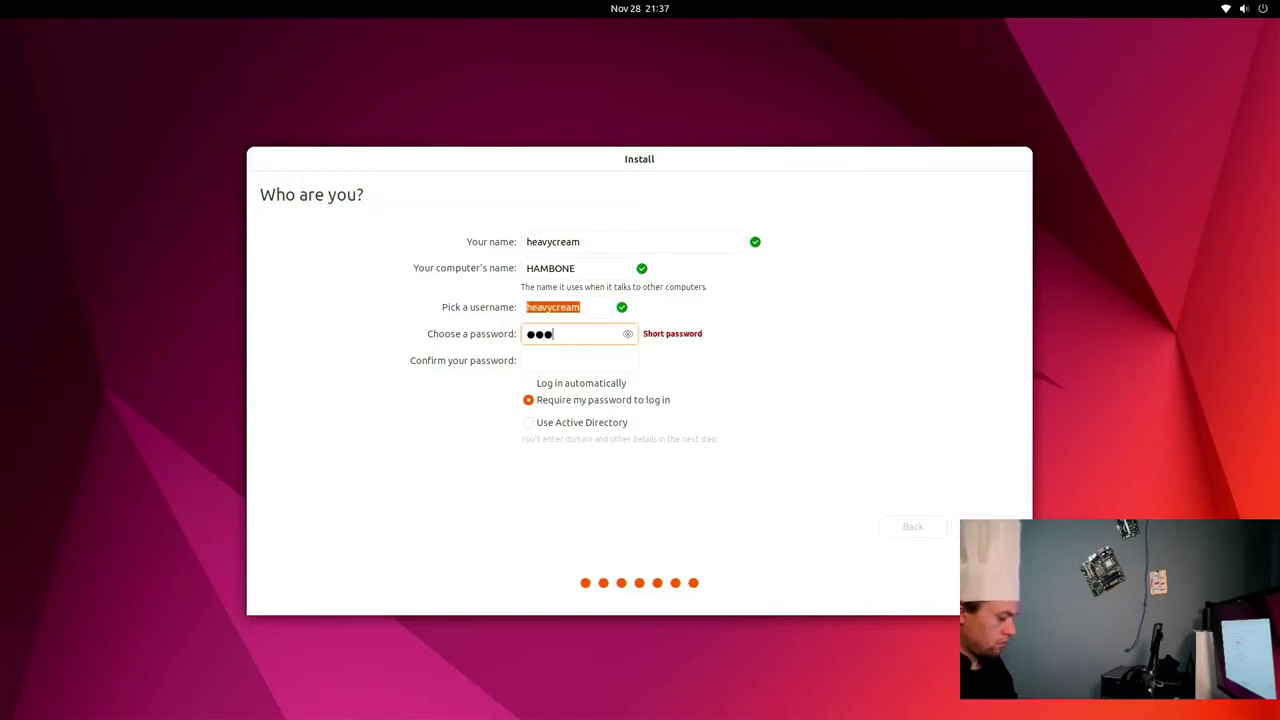
{"action": "type", "text": "••"}
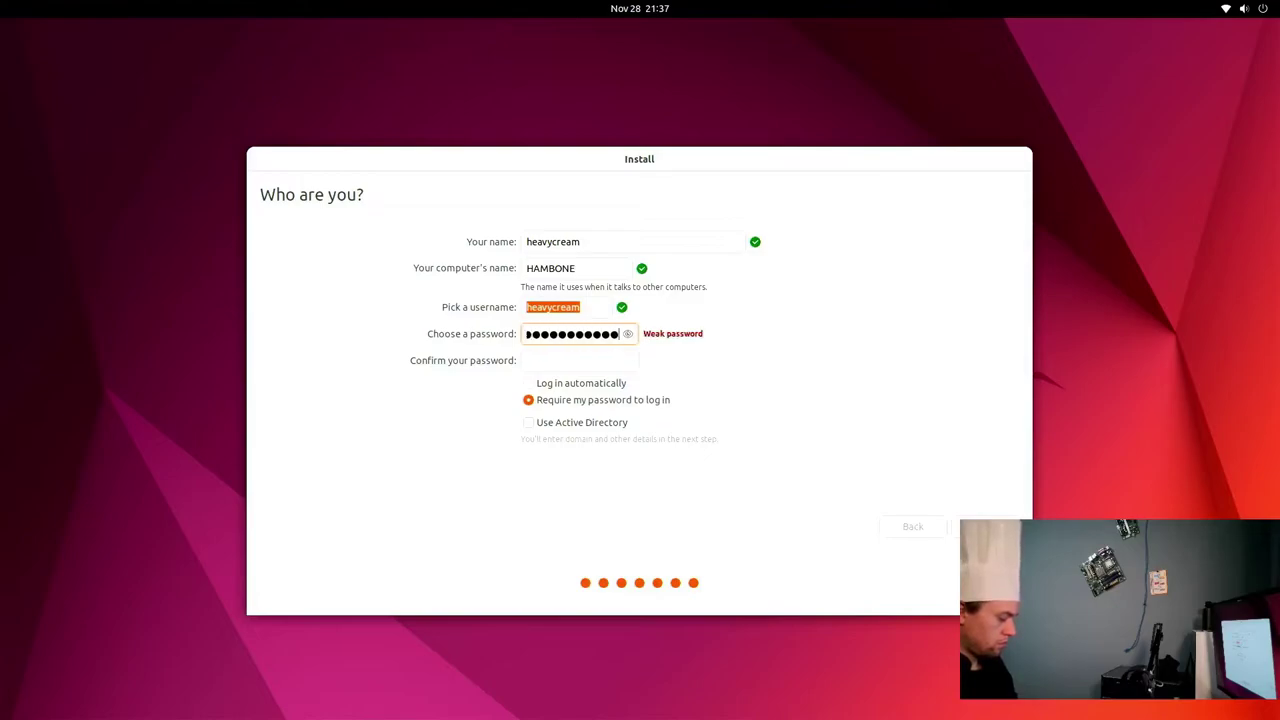
{"action": "type", "text": "••"}
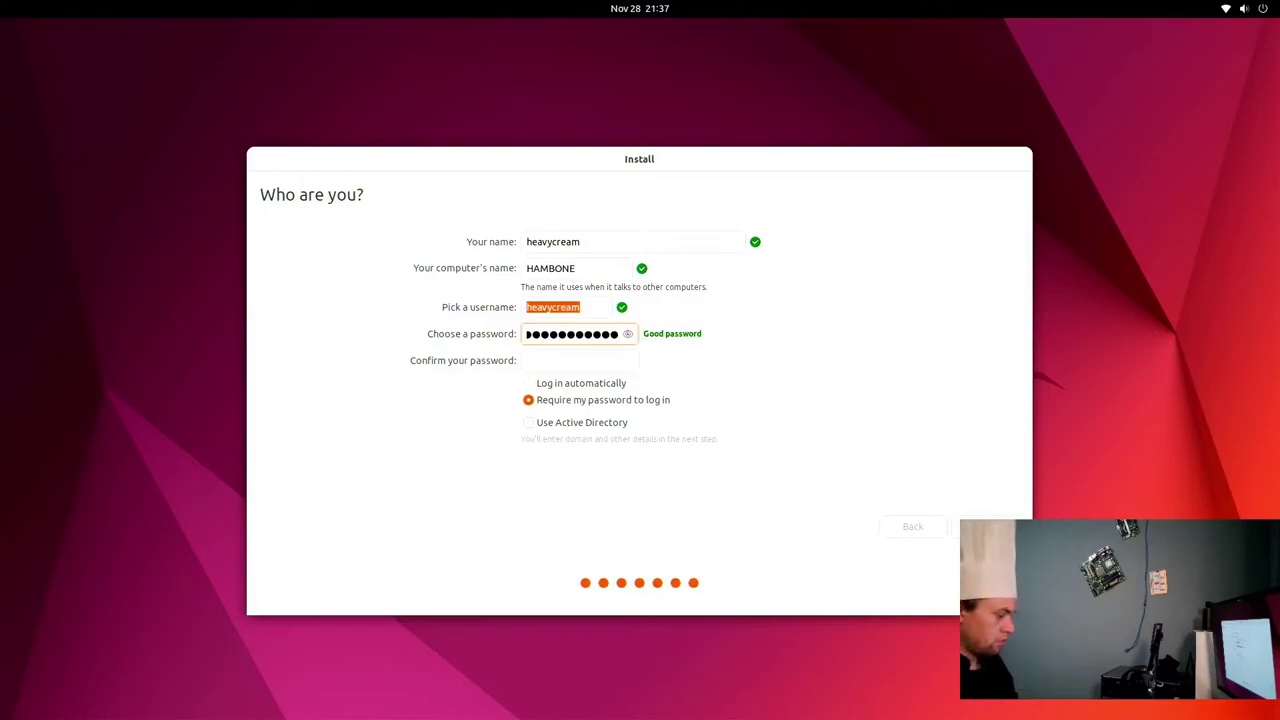
{"action": "key", "text": "Tab"}
{"action": "type", "text": "•••••••••••••"}
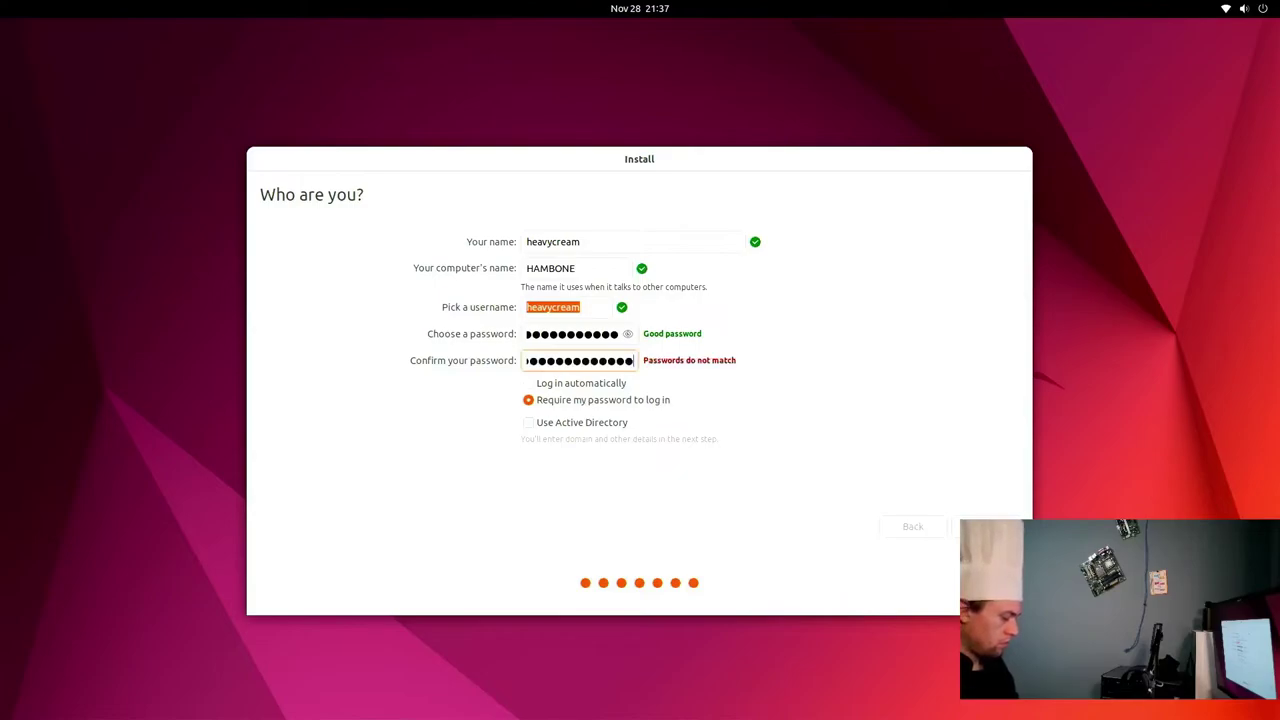
{"action": "type", "text": "•"}
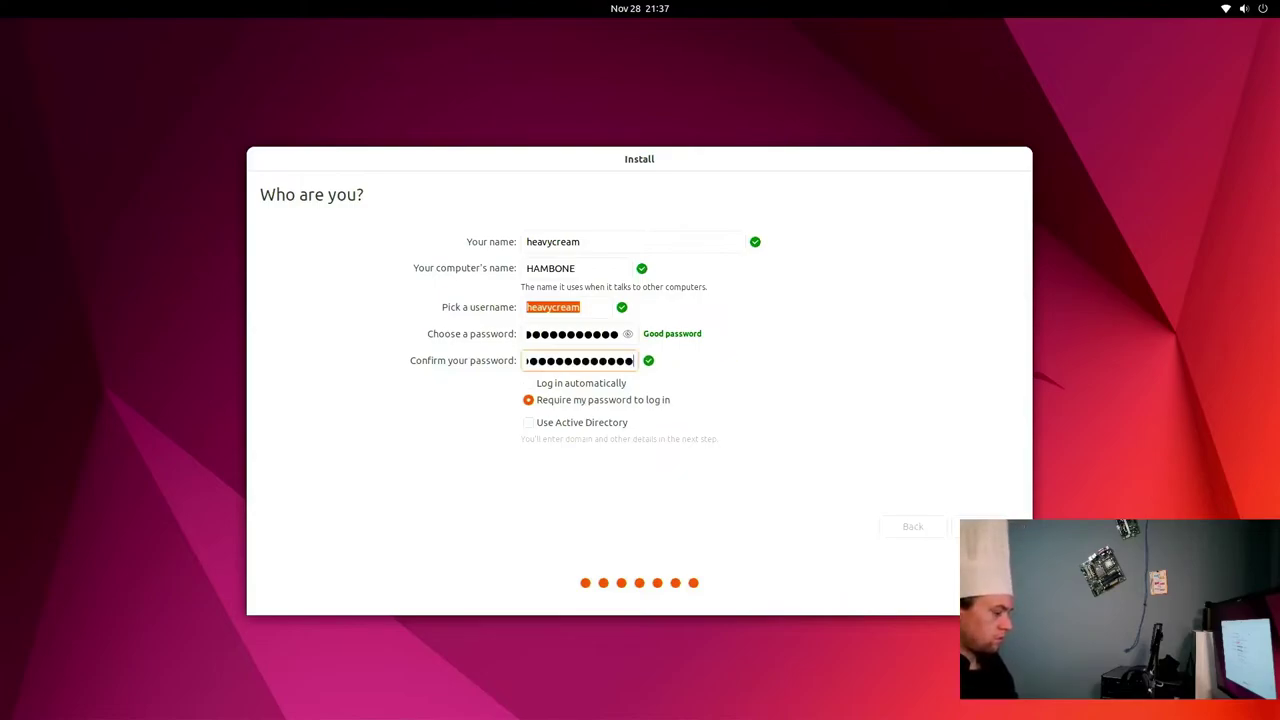
{"action": "key", "text": "Tab"}
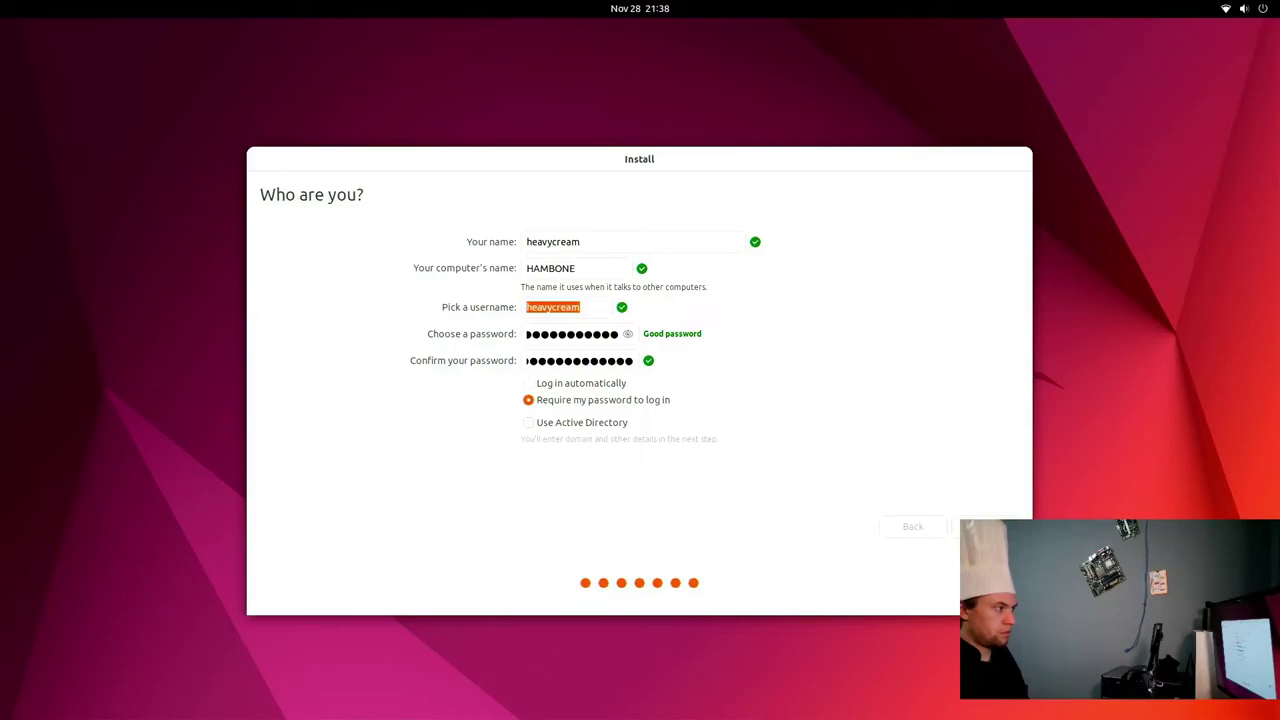
{"action": "key", "text": "Return"}
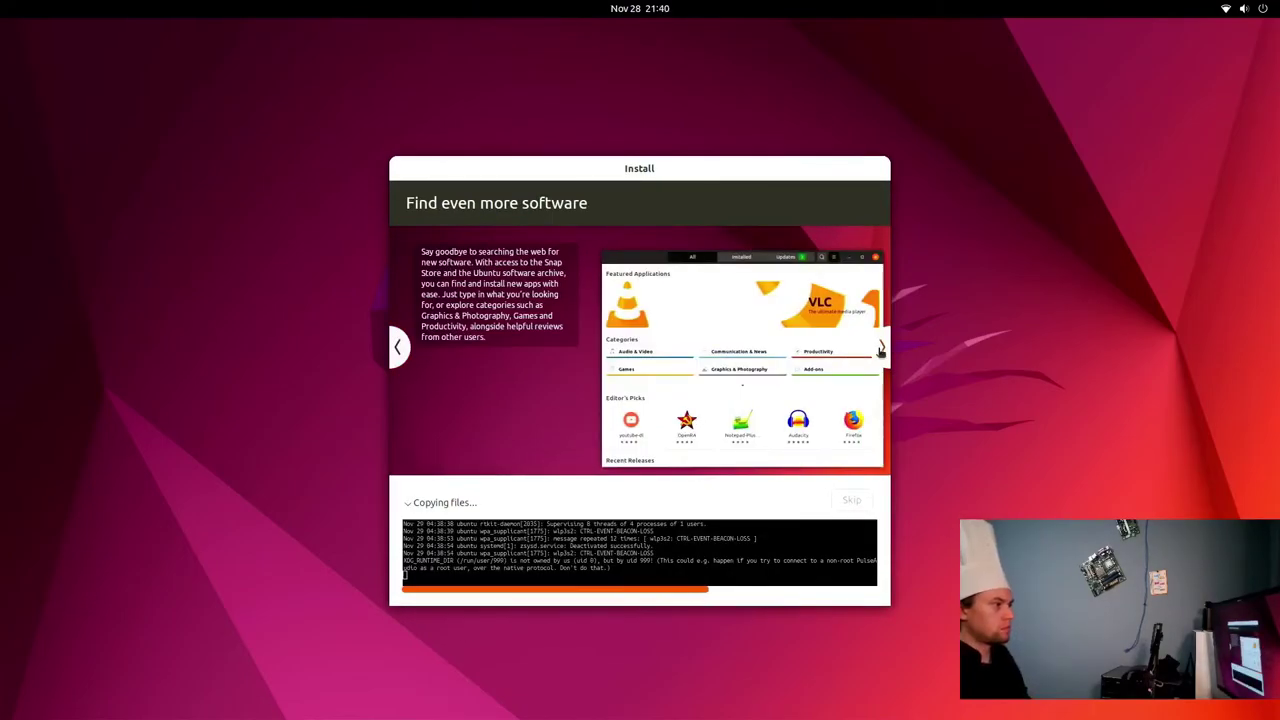
{"action": "left_click", "coordinate": [879, 346]}
{"action": "left_click", "coordinate": [879, 346]}
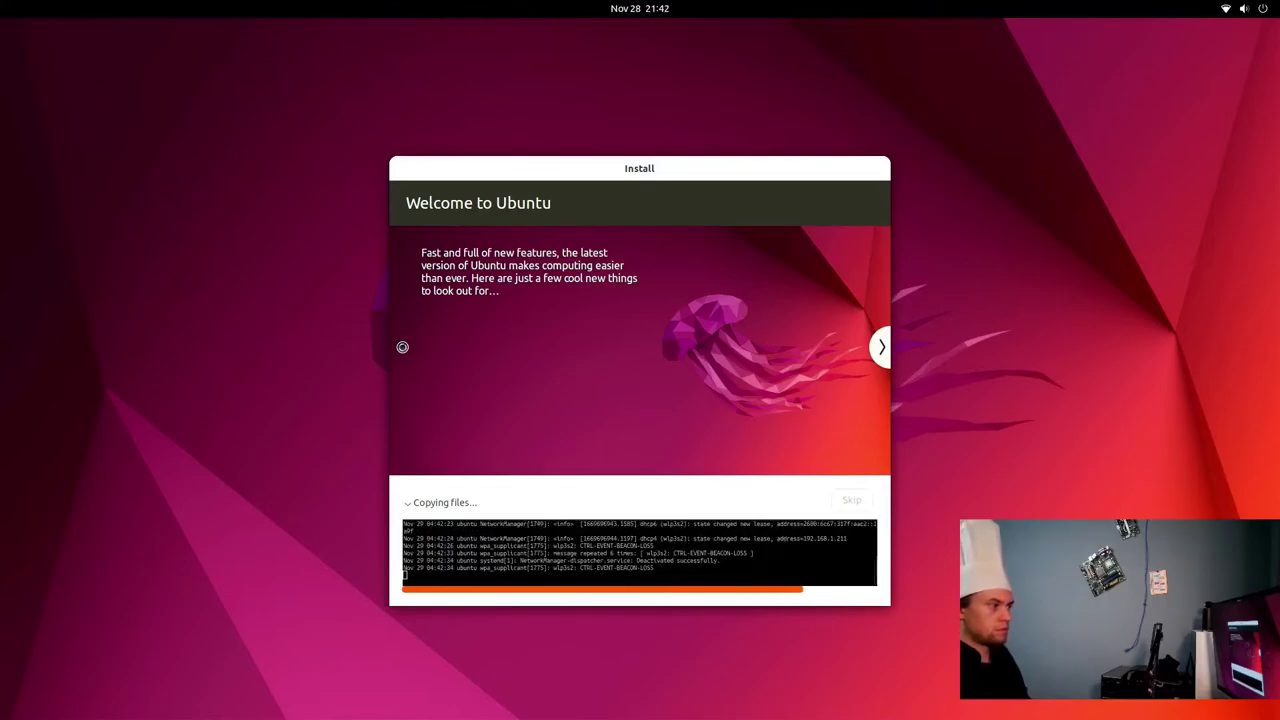
{"action": "left_click", "coordinate": [882, 346]}
{"action": "left_click", "coordinate": [884, 346]}
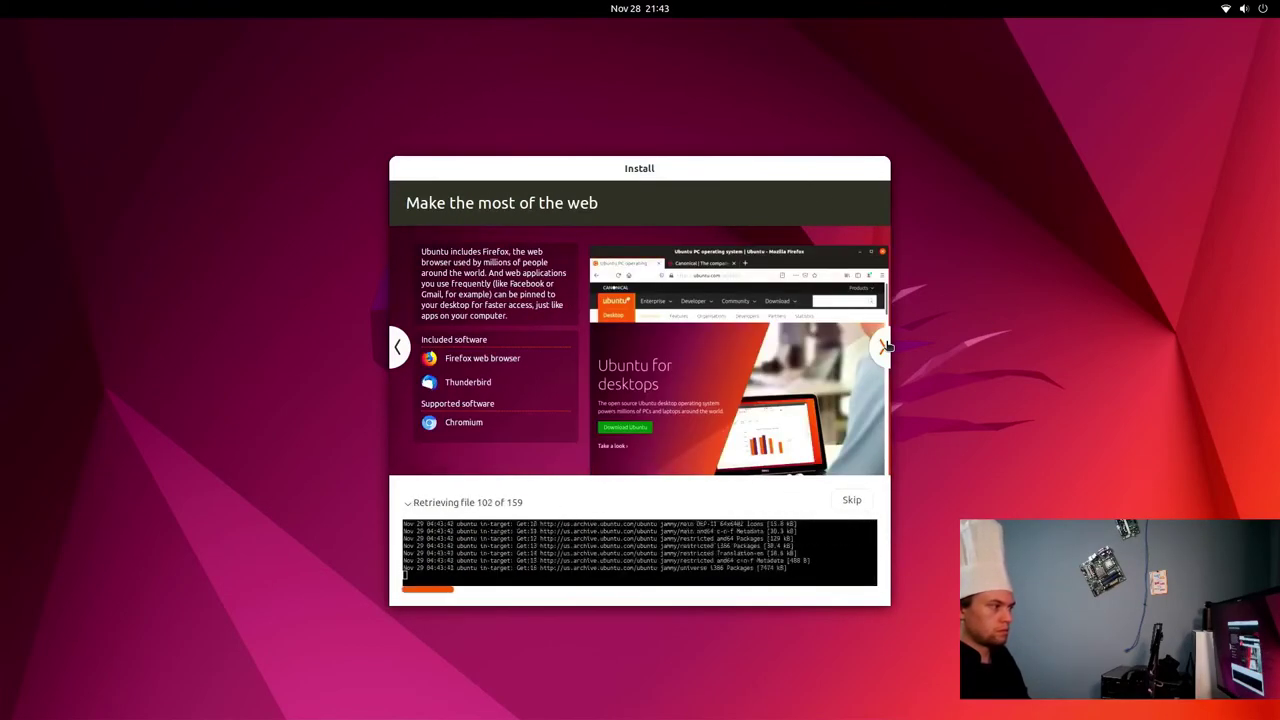
{"action": "left_click", "coordinate": [880, 346]}
{"action": "left_click", "coordinate": [880, 346]}
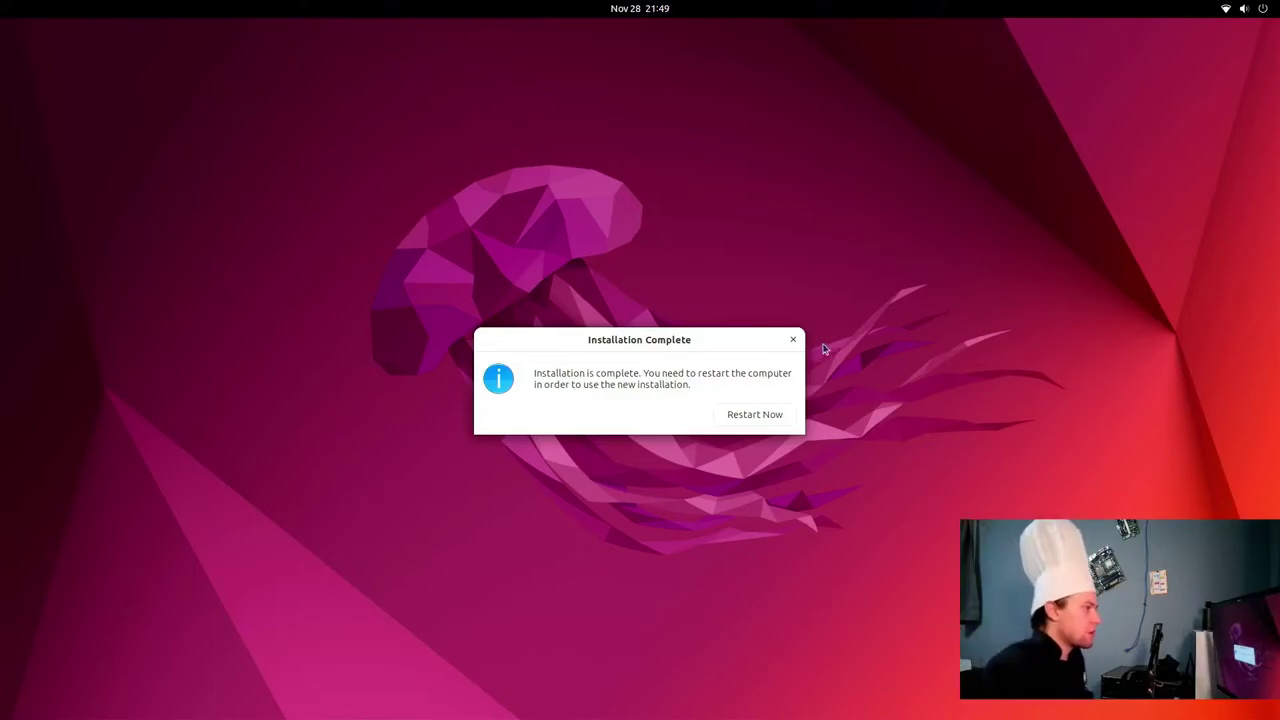
Step: Restart the computer to finish the Ubuntu installation and continue past the installation medium removal
{"action": "left_click", "coordinate": [749, 416]}
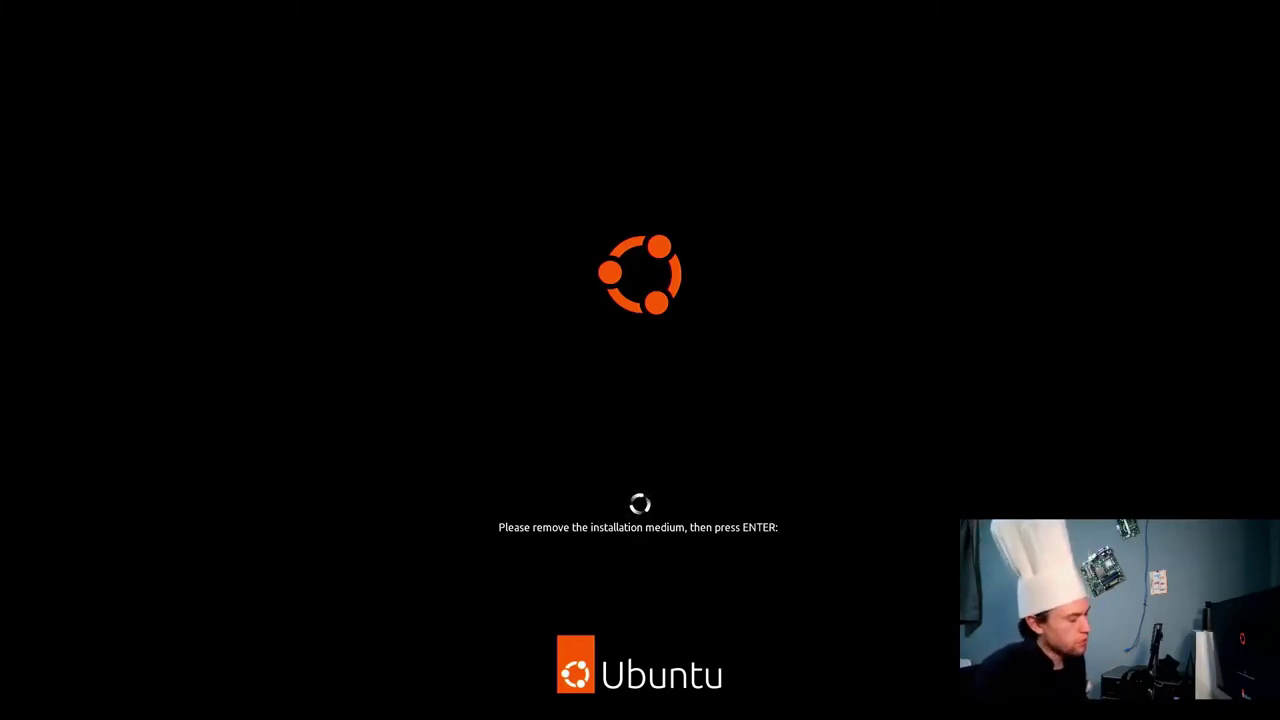
{"action": "key", "text": "Return"}
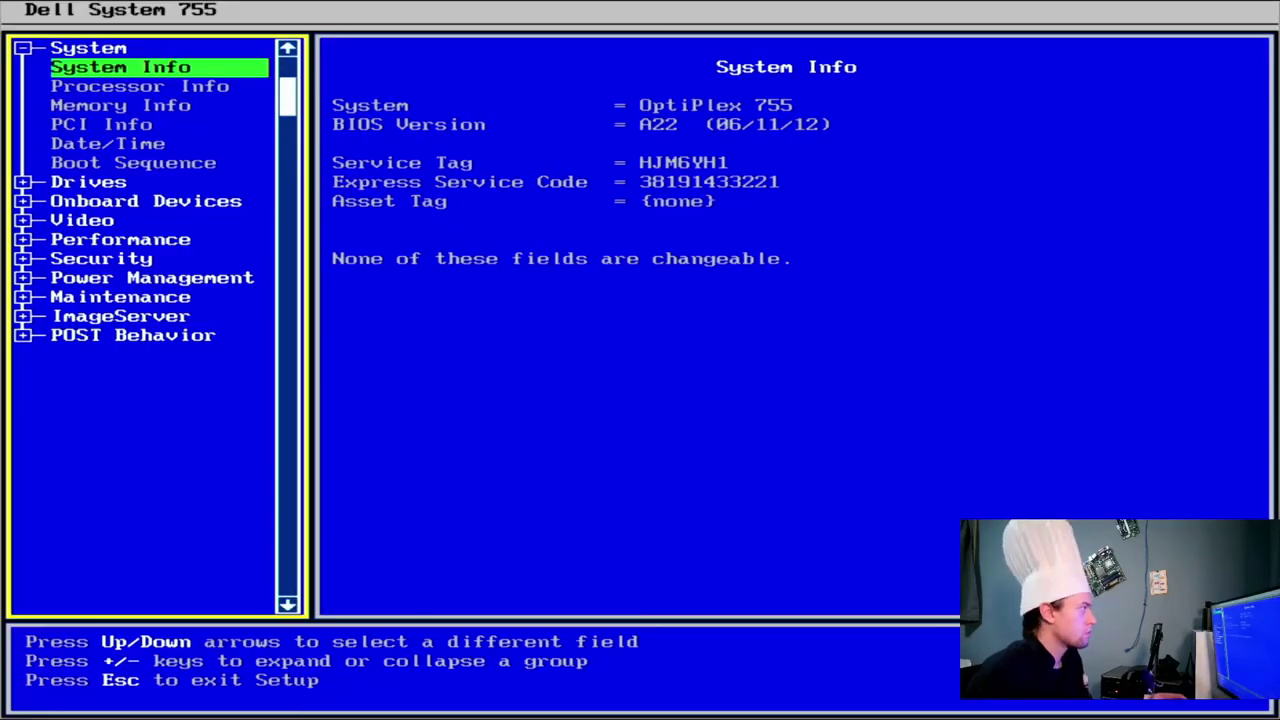
Step: Examine the processor, memory and PCI information and the drive, onboard device and video groups in the BIOS setup
{"action": "key", "text": "Down"}
{"action": "key", "text": "Down"}
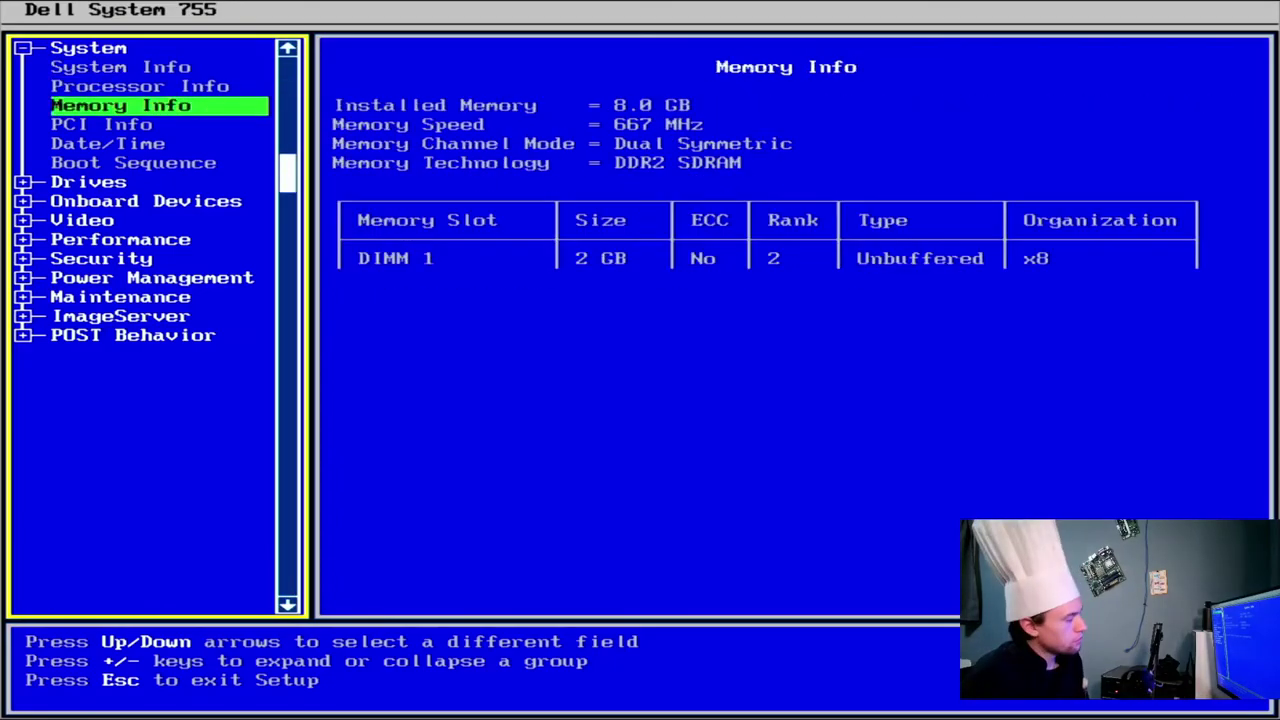
{"action": "key", "text": "Down"}
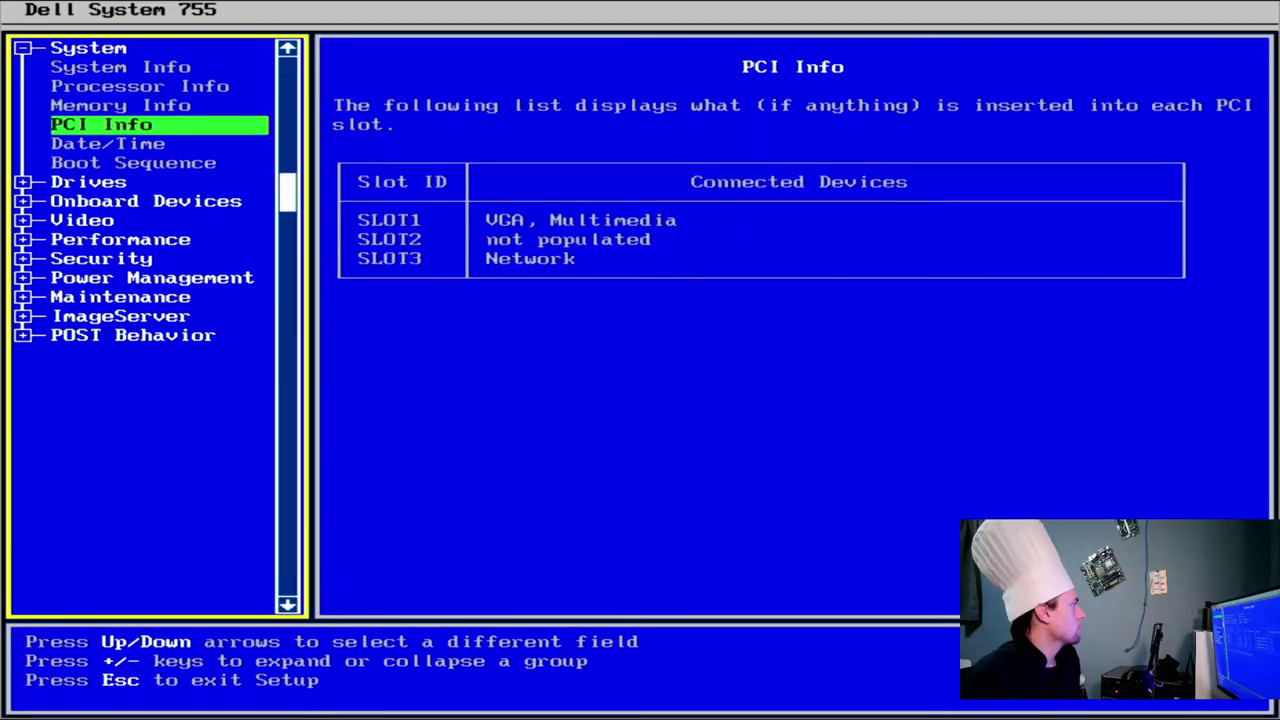
{"action": "key", "text": "Up"}
{"action": "key", "text": "Up"}
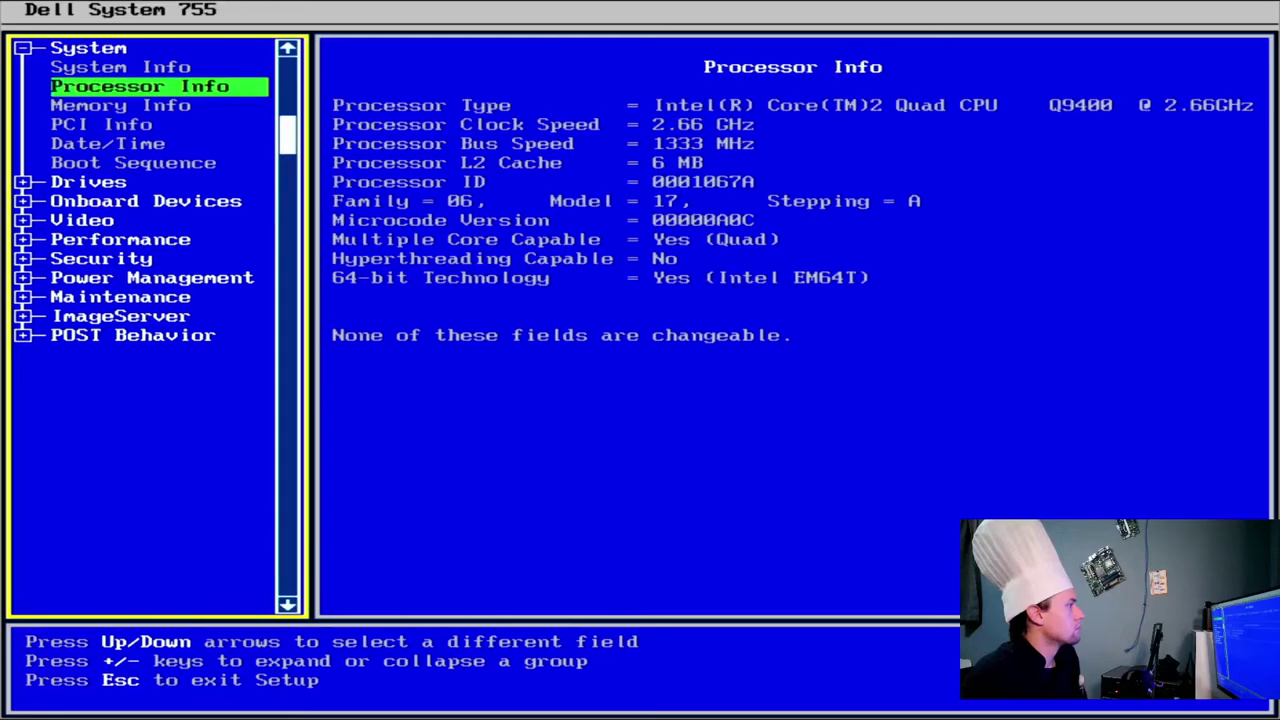
{"action": "key", "text": "Down"}
{"action": "key", "text": "Down"}
{"action": "key", "text": "Down"}
{"action": "key", "text": "Down"}
{"action": "key", "text": "Down"}
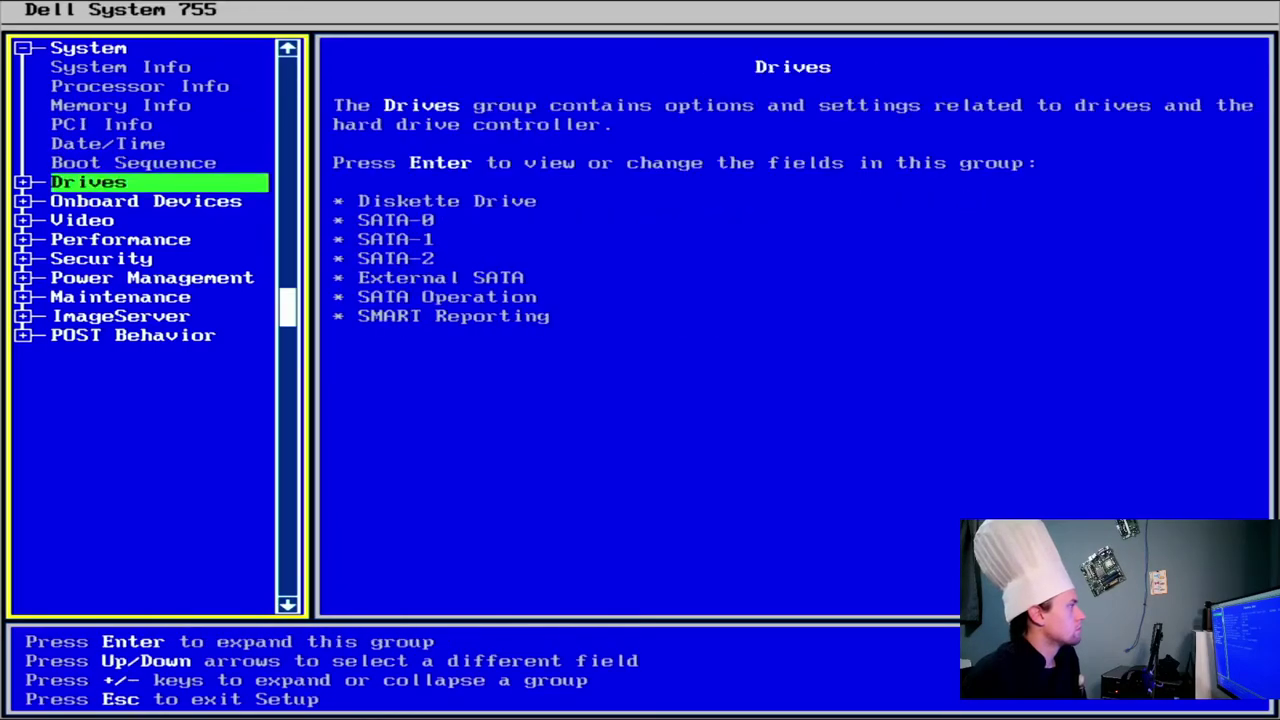
{"action": "key", "text": "Down"}
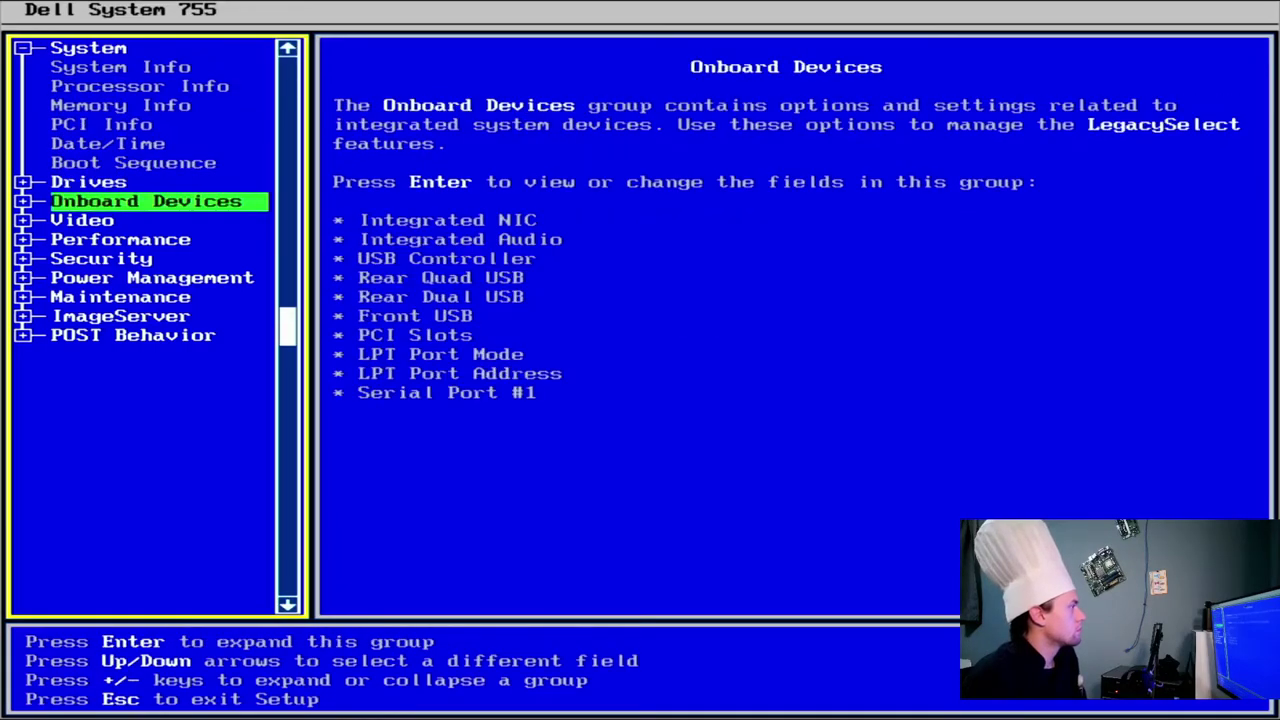
{"action": "key", "text": "Down"}
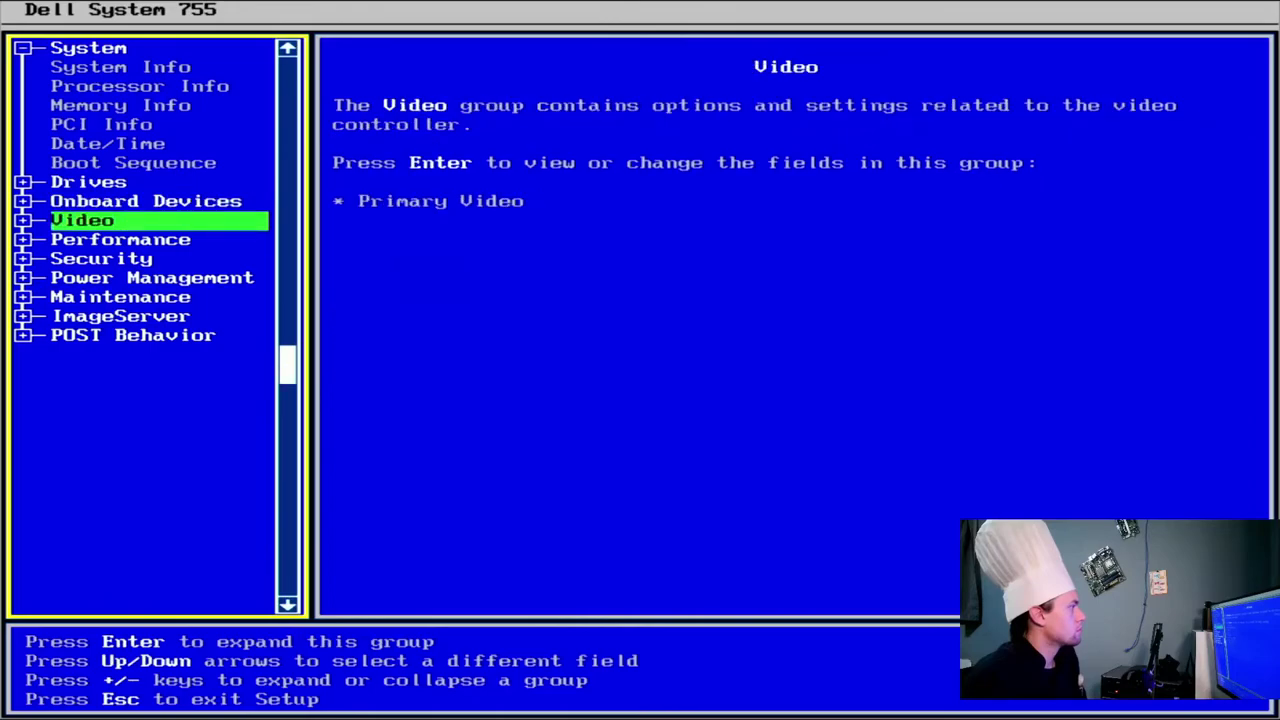
Step: Move the SATA5-SATA SSD above the SATA0-WDC WD5000AAKX-60U6AA0 drive in the boot sequence, making it the second device
{"action": "key", "text": "Up"}
{"action": "key", "text": "Up"}
{"action": "key", "text": "Up"}
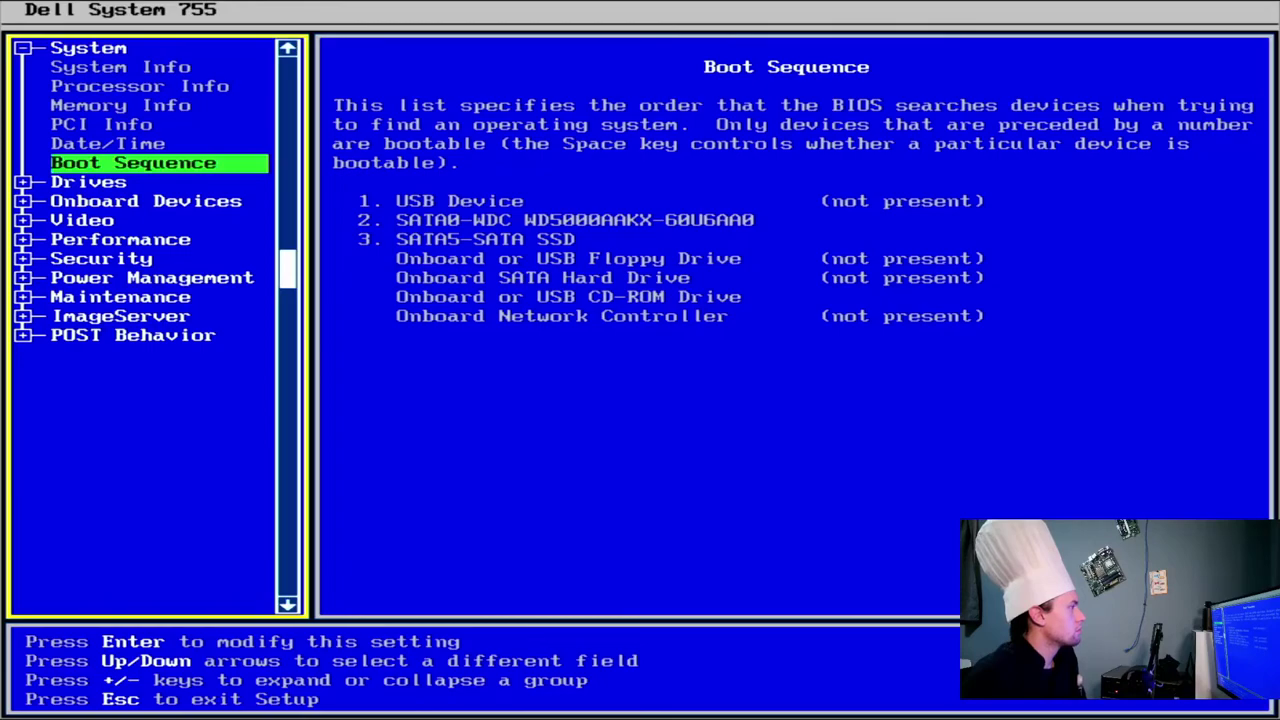
{"action": "key", "text": "Return"}
{"action": "key", "text": "Down"}
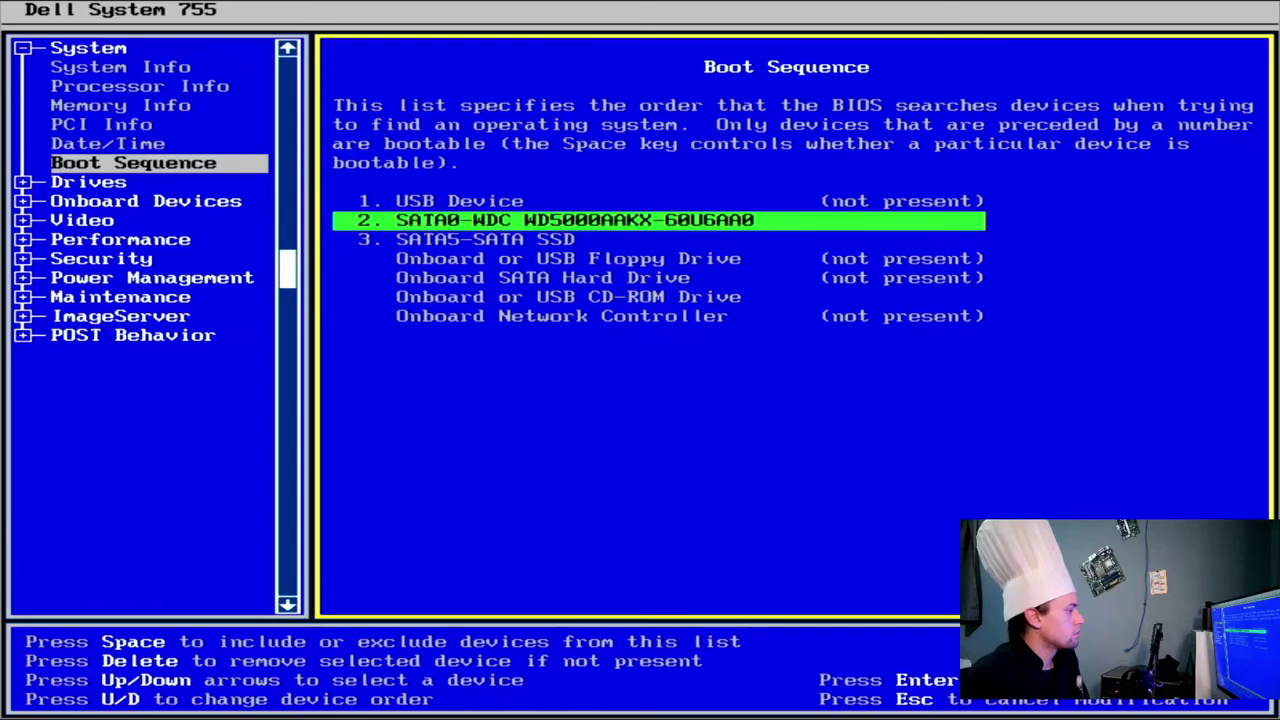
{"action": "key", "text": "Down"}
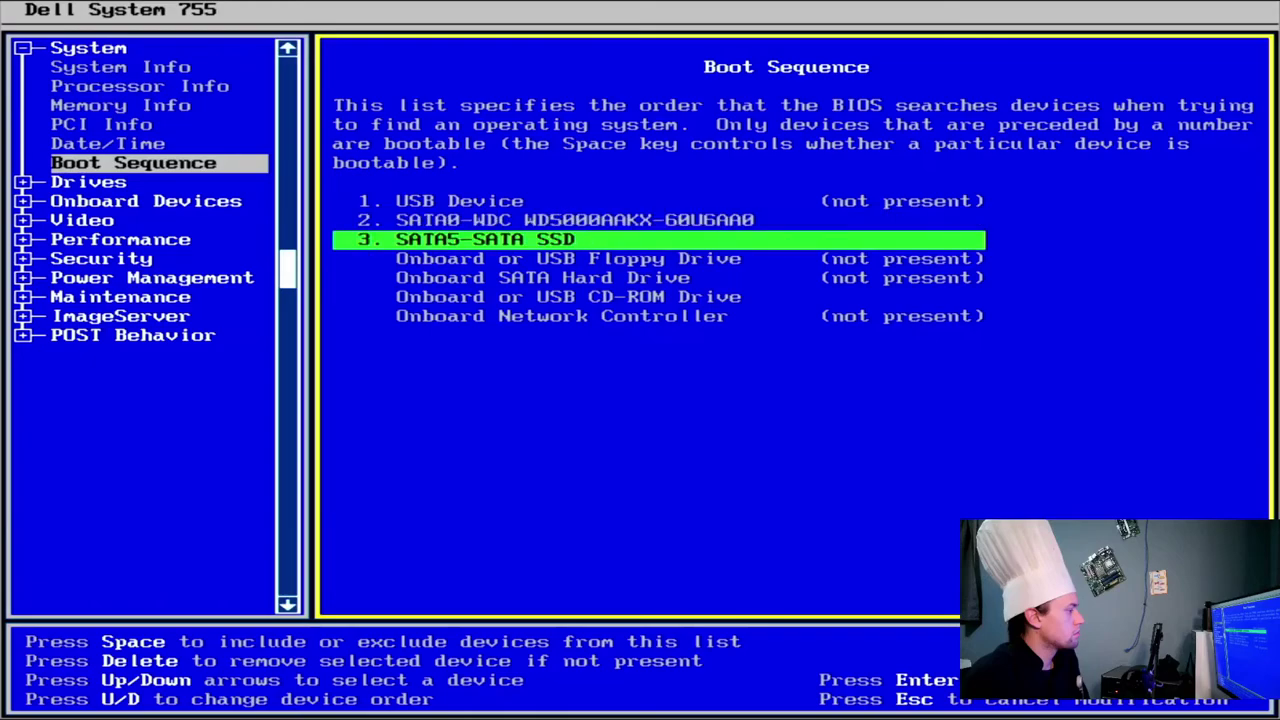
{"action": "key", "text": "u"}
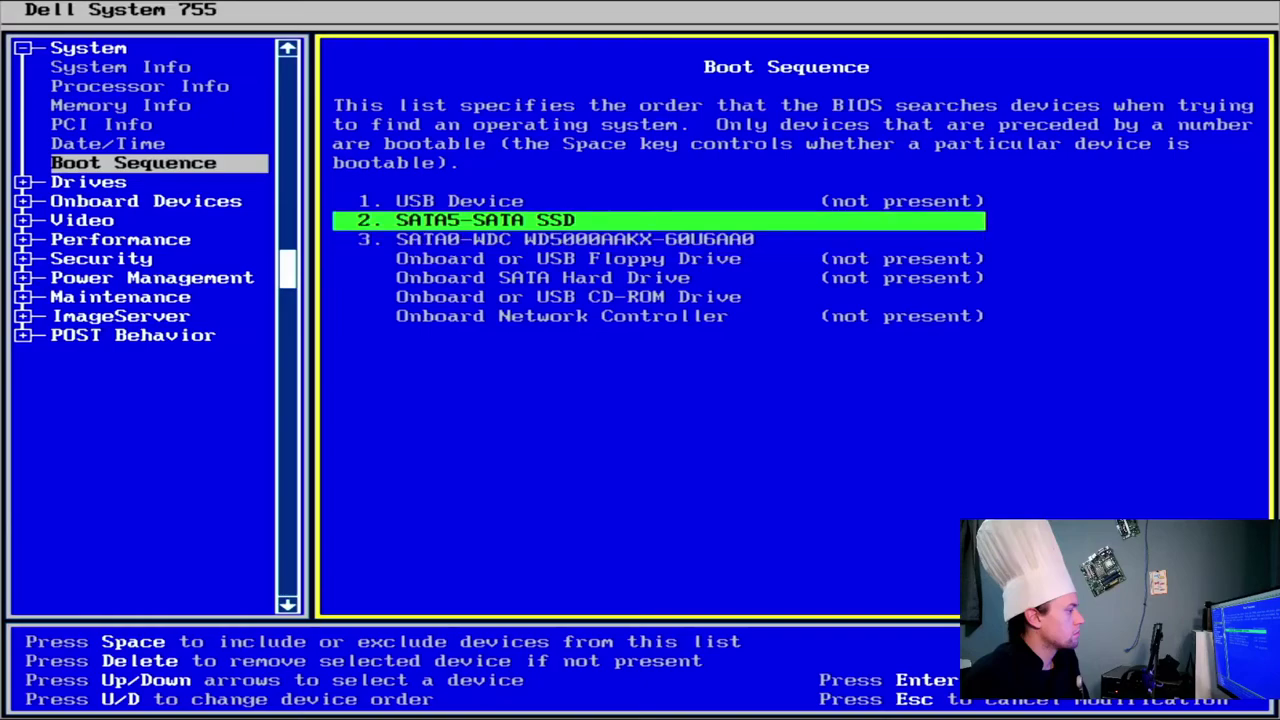
{"action": "key", "text": "Return"}
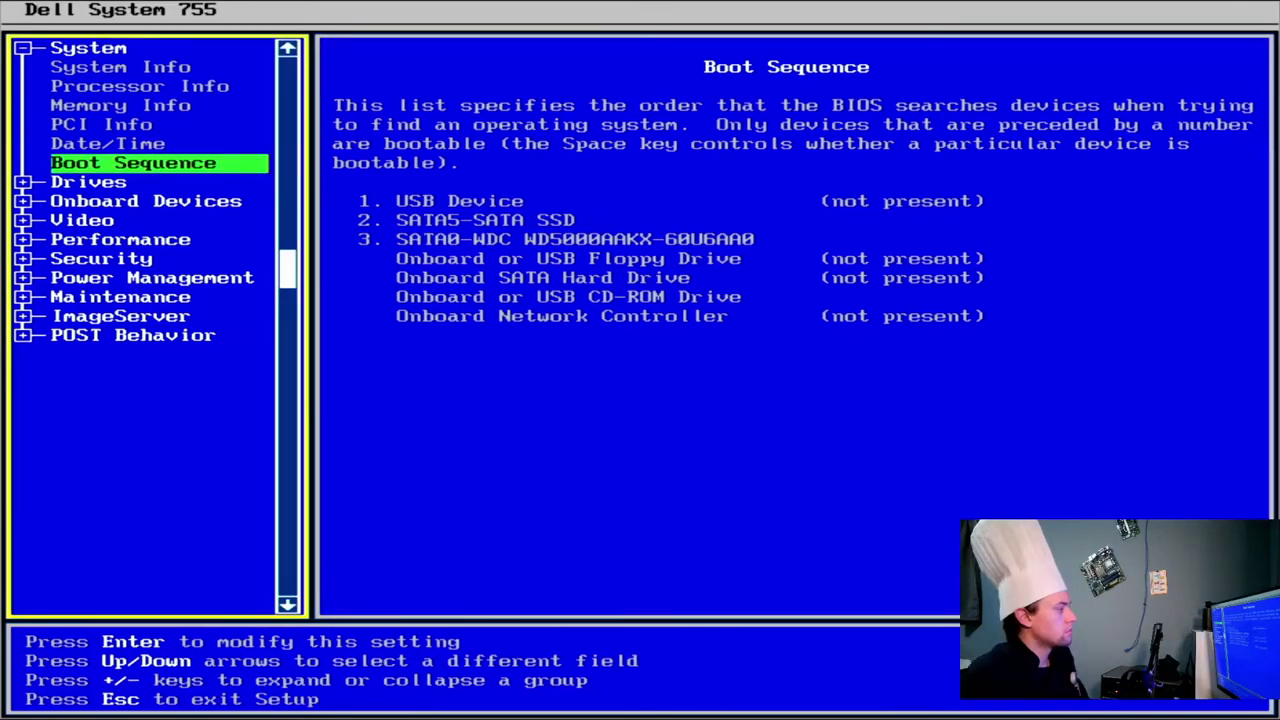
Step: Save the BIOS changes and exit Setup
{"action": "key", "text": "Escape"}
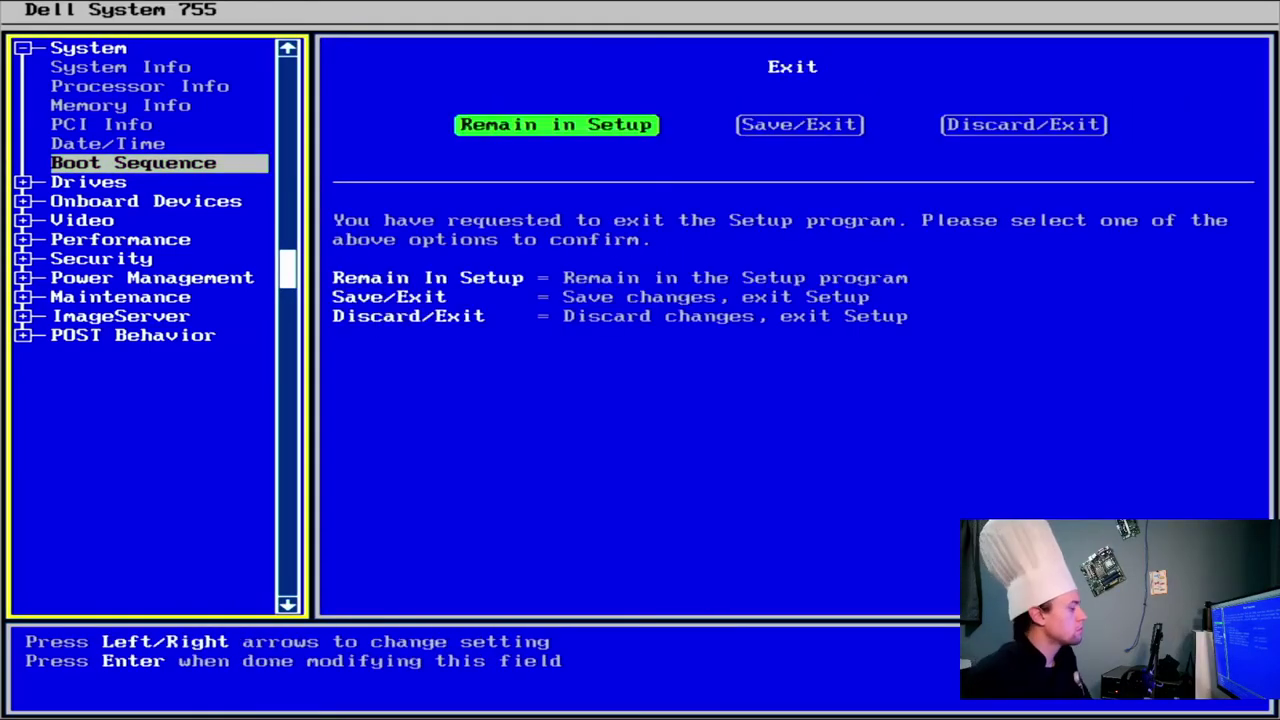
{"action": "key", "text": "Right"}
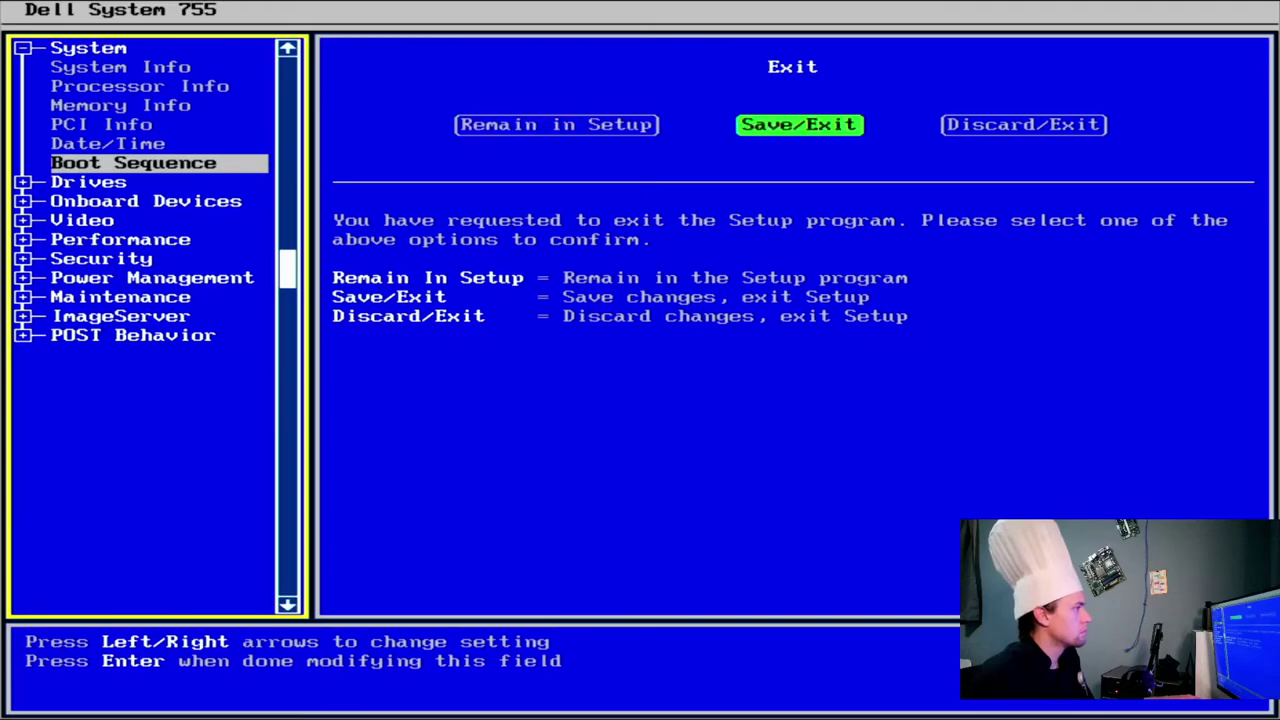
{"action": "key", "text": "Return"}
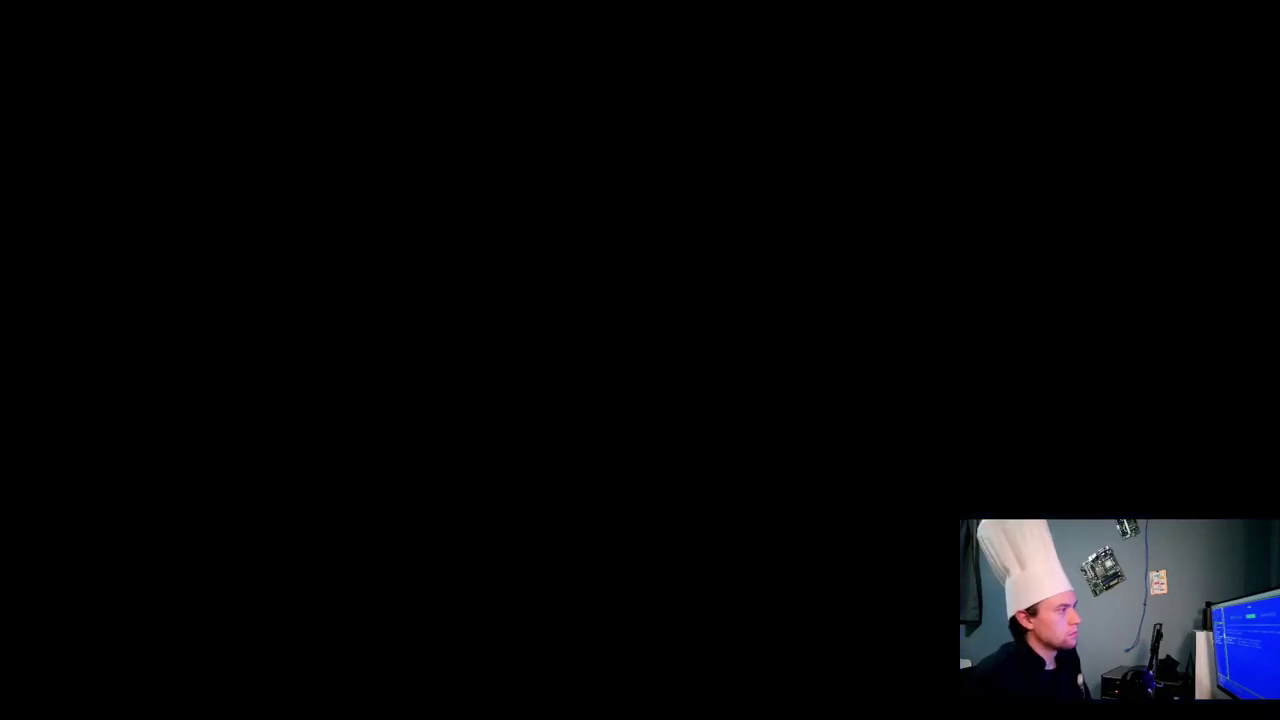